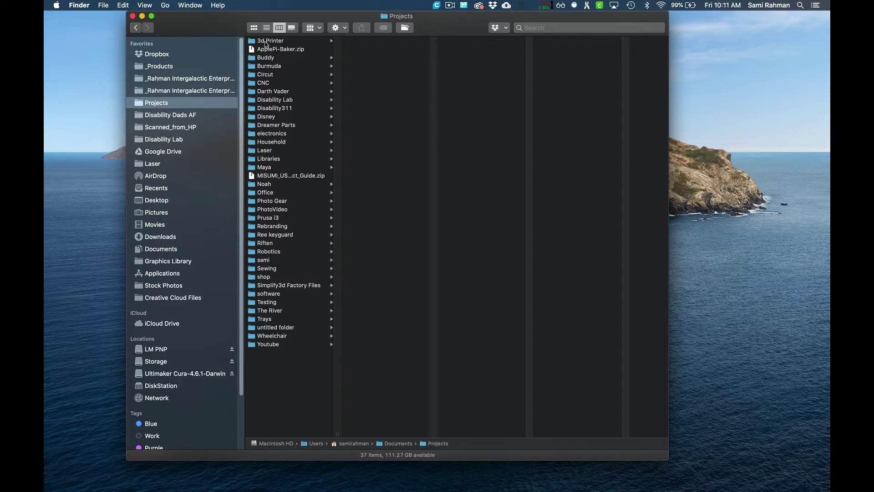
Step: Browse to 3d Printer > Corgi In Bed, preview hotpot_in_bed.stl, and select Rocket_Corgi.zip
click(267, 42)
click(366, 49)
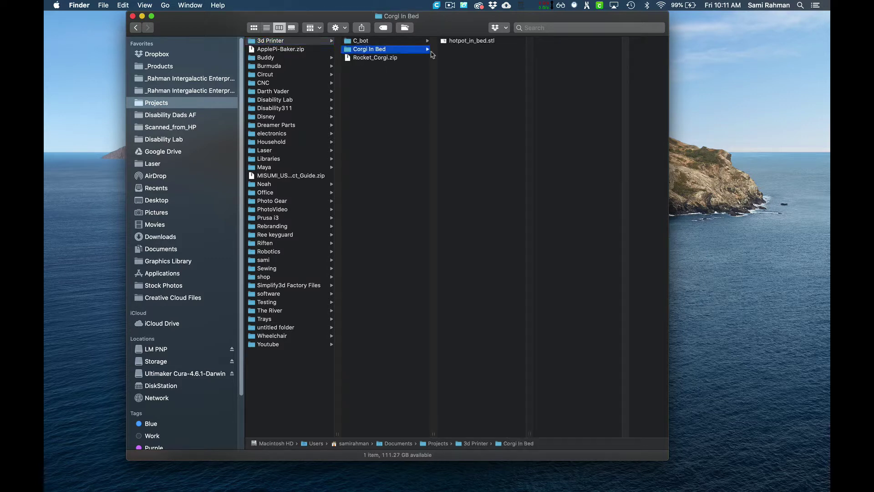
click(463, 42)
drag(624, 136, 632, 104)
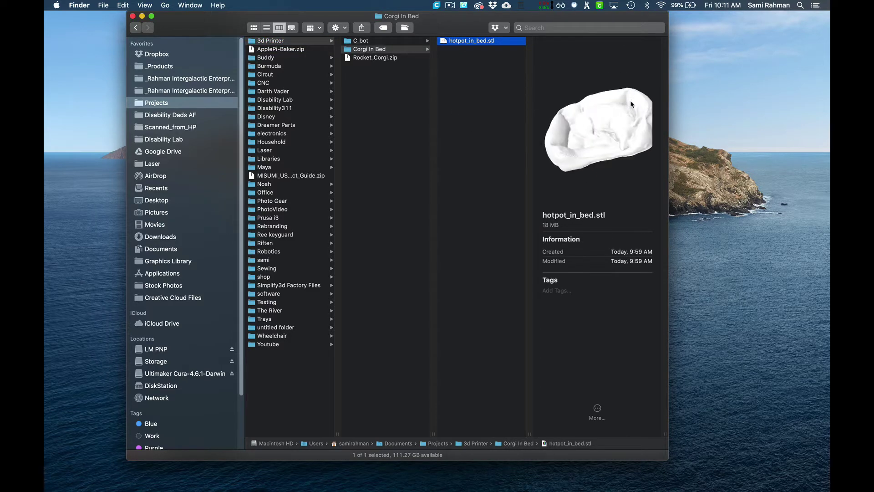
click(384, 58)
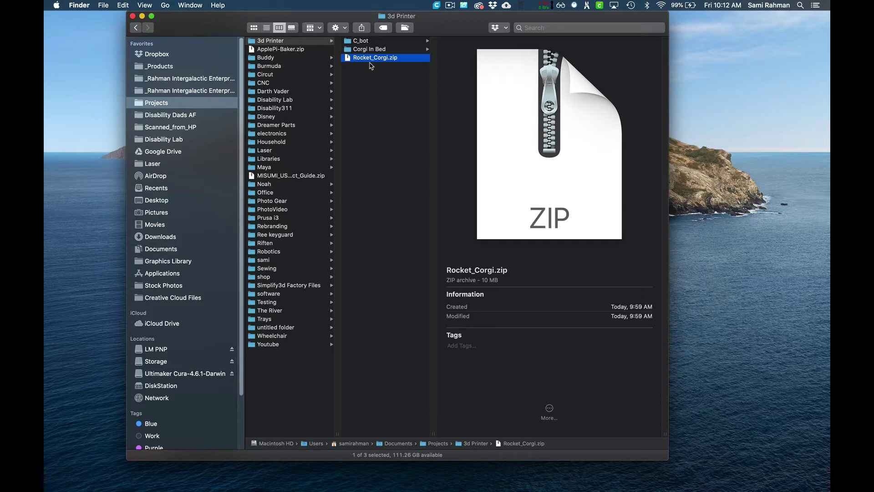
Step: Extract Rocket_Corgi.zip and preview Corgi_Rear.stl and Engine_Rear.stl in its files folder
click(373, 95)
click(383, 60)
double_click(383, 60)
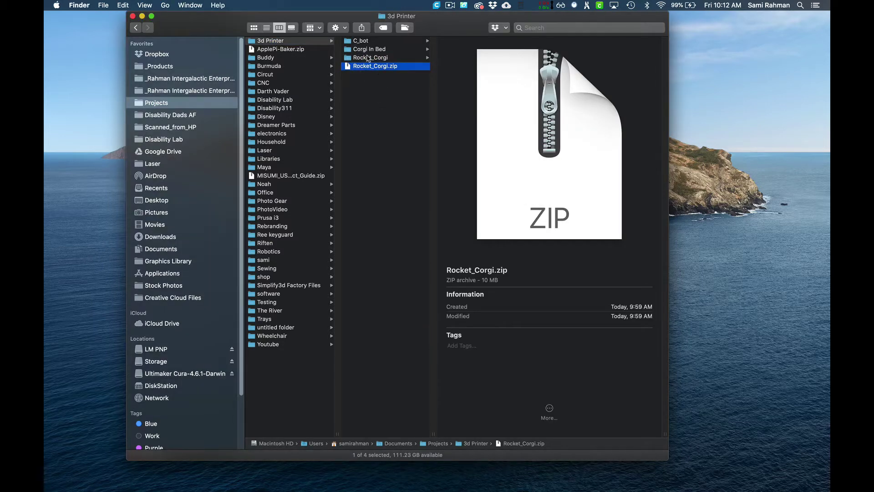
click(368, 58)
click(465, 50)
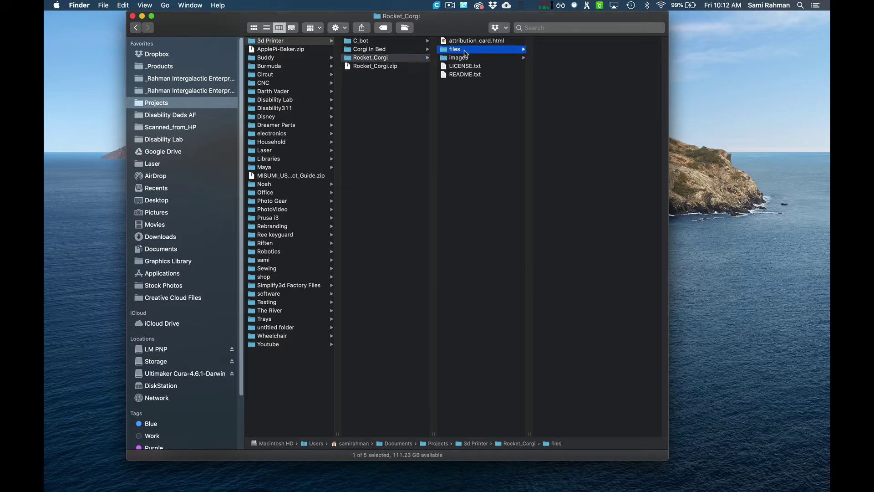
key(Right)
key(Down)
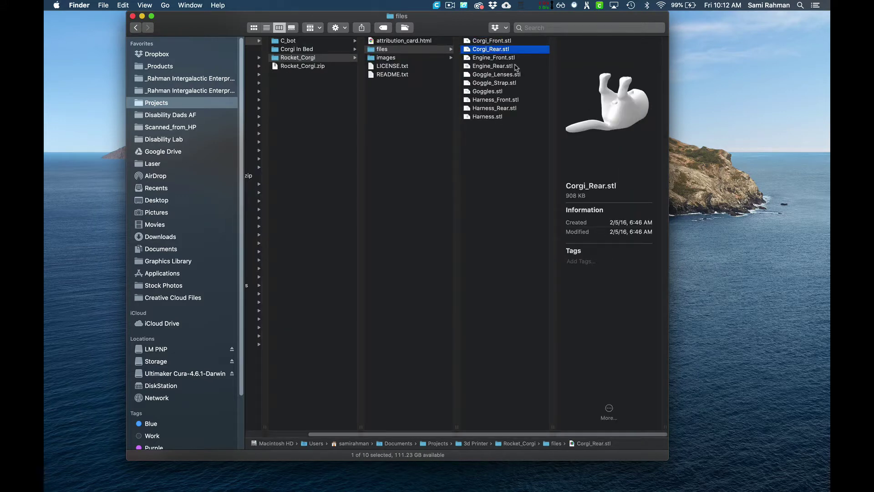
click(515, 67)
Step: Move Rocket_Corgi.zip to the Trash
click(329, 68)
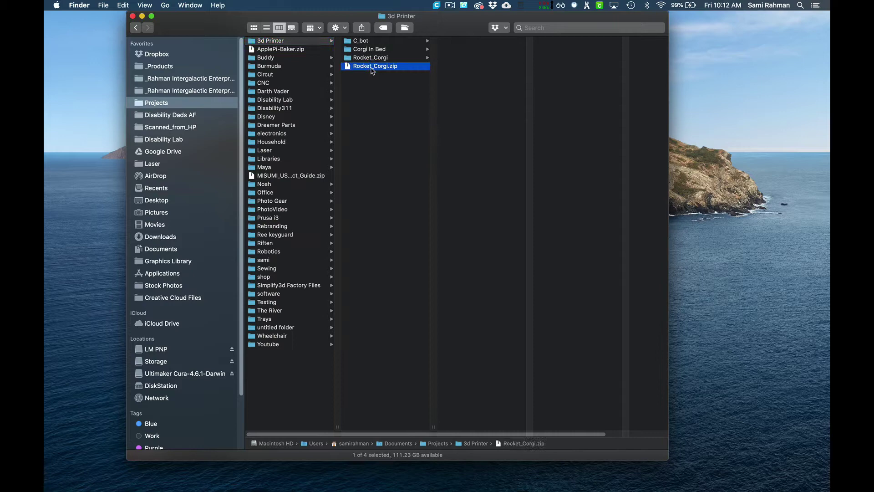
right_click(373, 70)
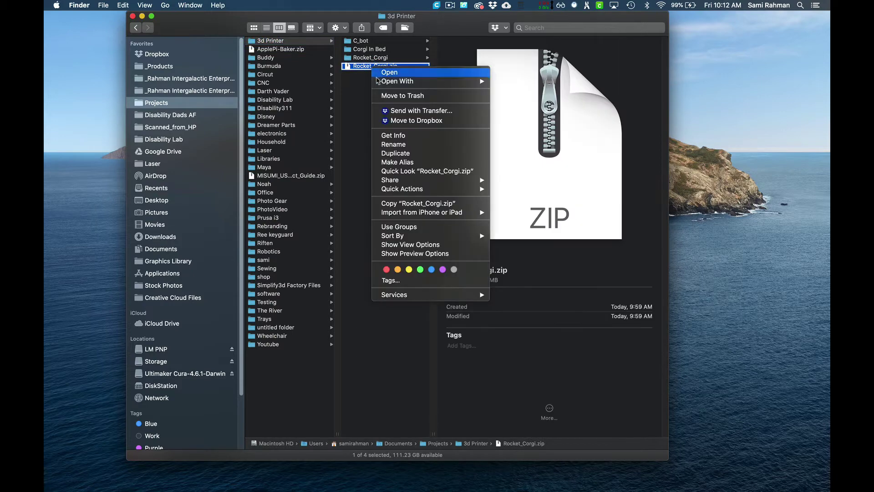
click(401, 97)
Step: Preview Harness.stl, Harness_Rear.stl and Harness_Front.stl in the Rocket_Corgi files folder
click(365, 59)
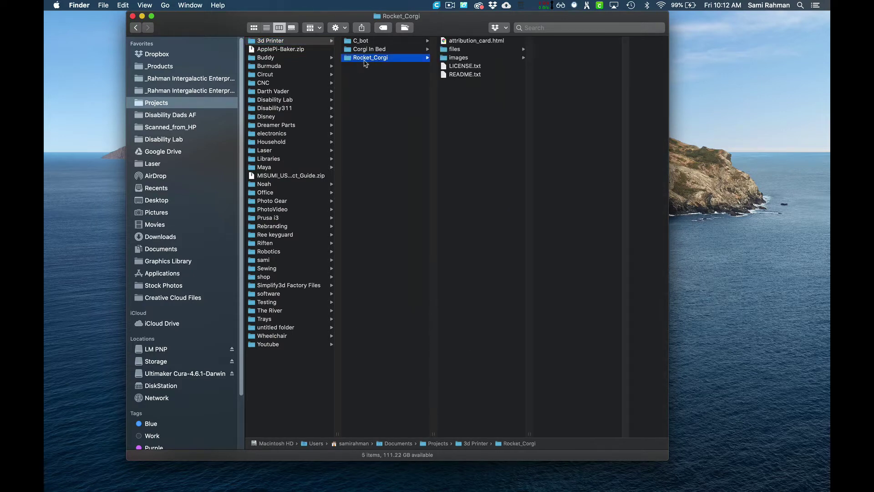
click(450, 48)
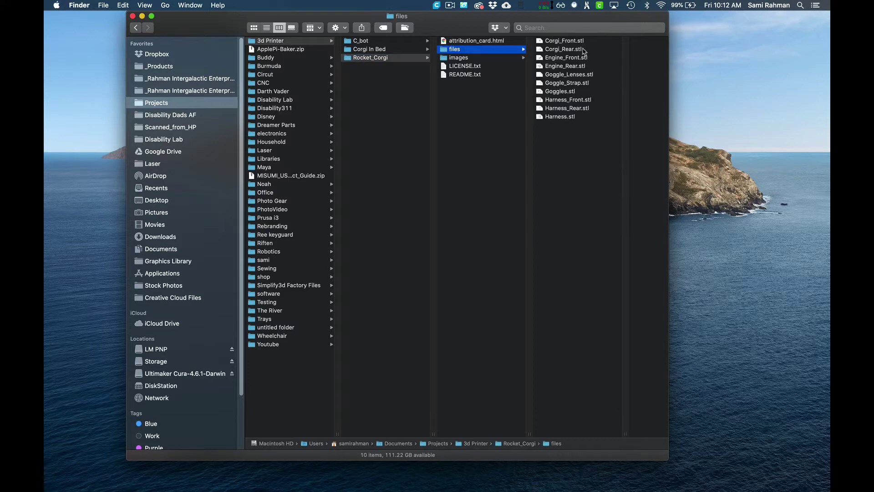
click(559, 115)
key(Up)
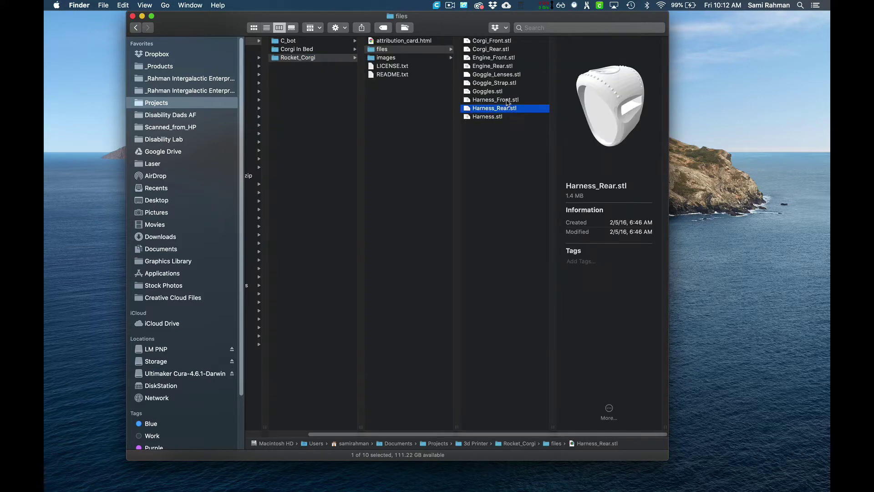
key(Up)
key(Up)
key(Up)
key(Left)
key(Left)
key(Left)
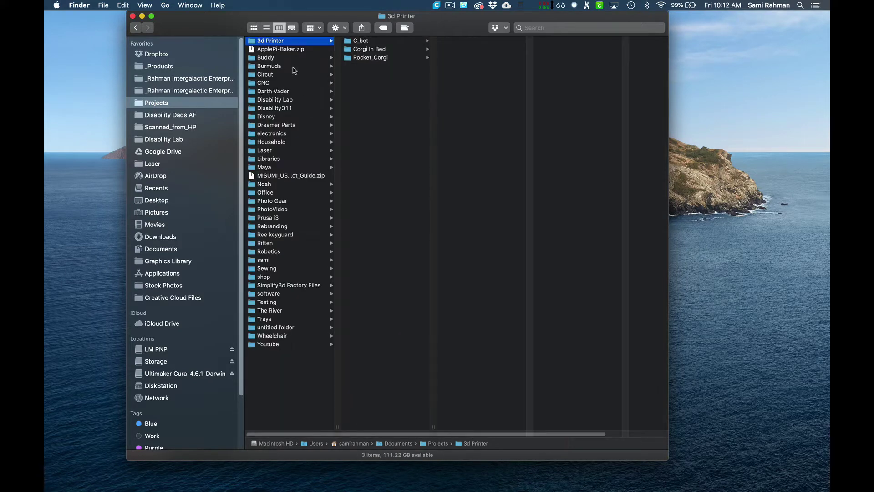
Step: Switch the Cura printer to Prusa i3 Mk3/Mk3s, then back to Creality Ender-3
click(364, 50)
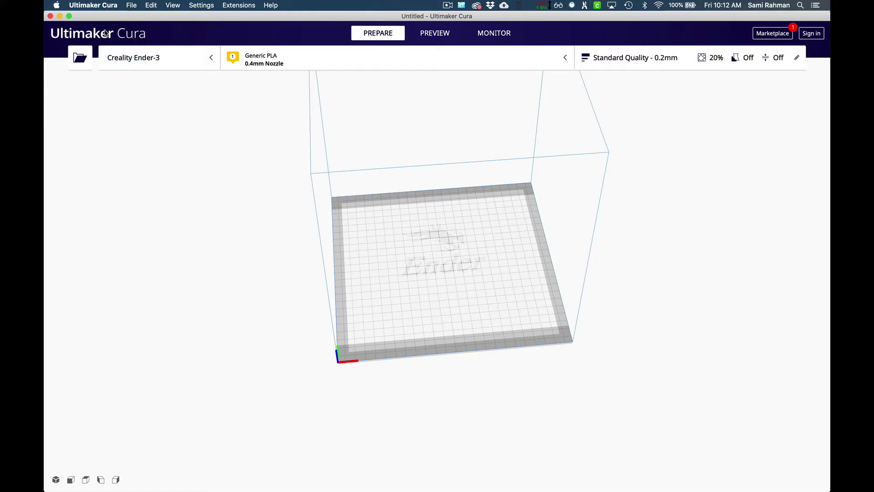
click(164, 53)
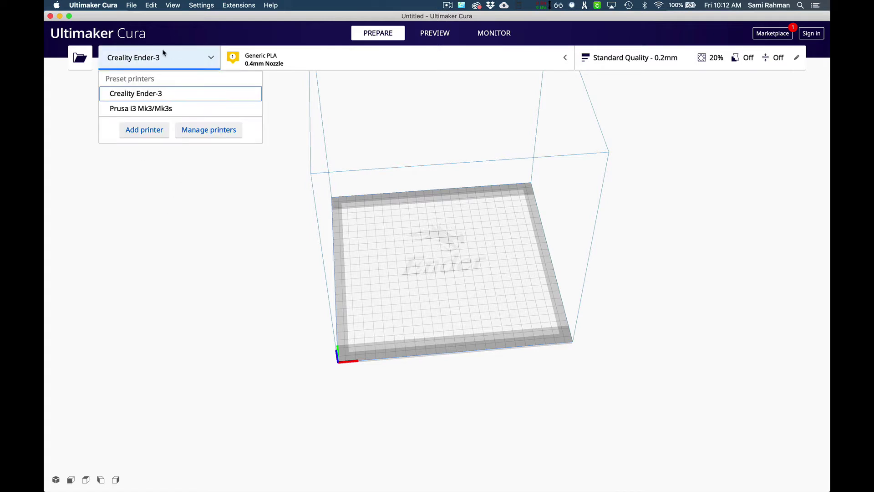
click(144, 109)
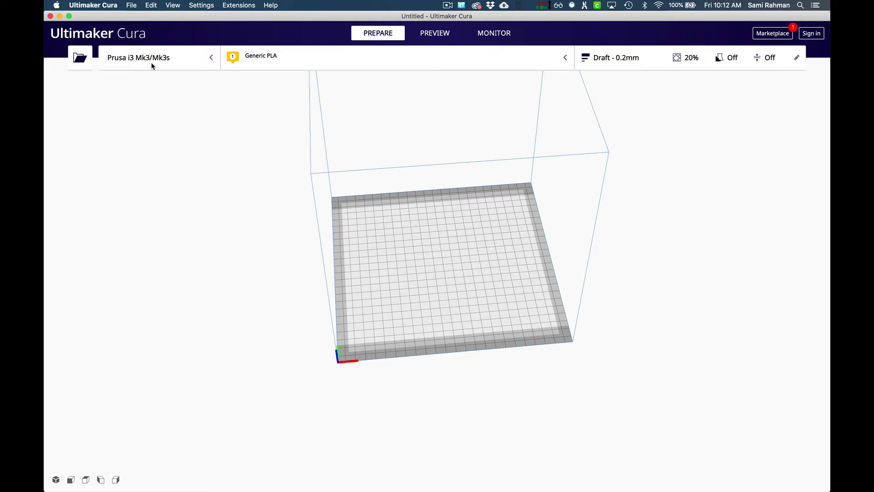
click(152, 63)
click(142, 94)
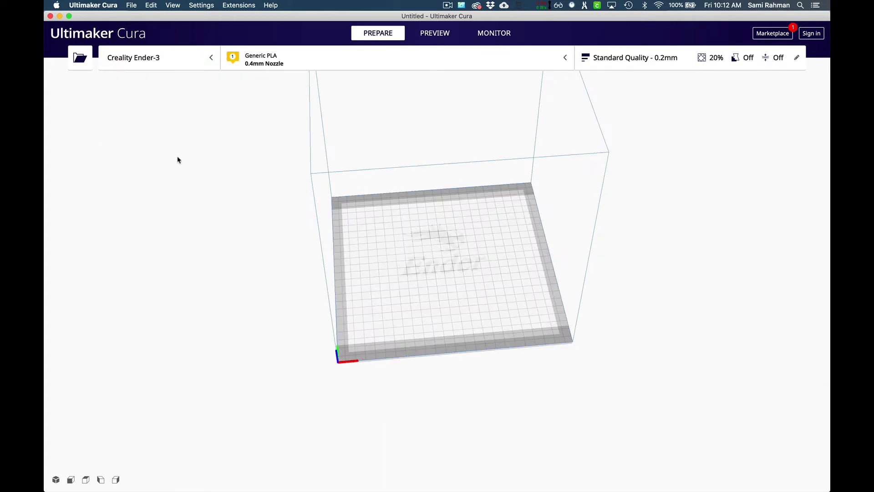
click(267, 65)
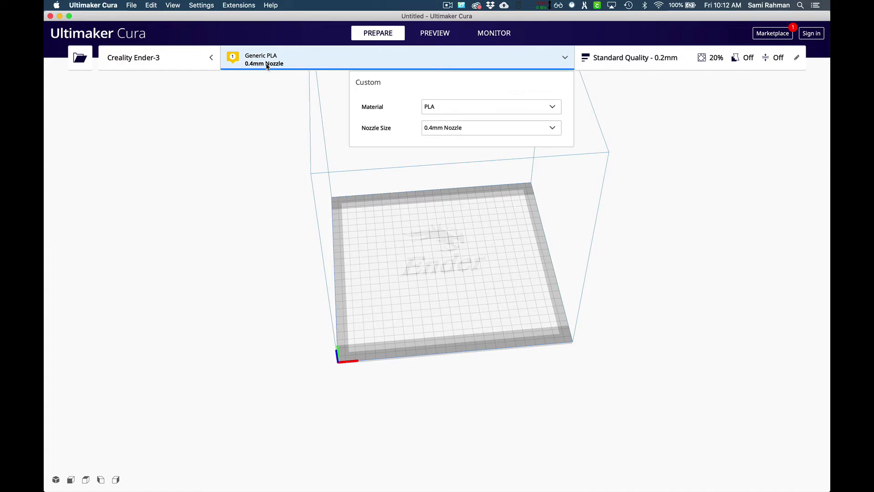
click(463, 107)
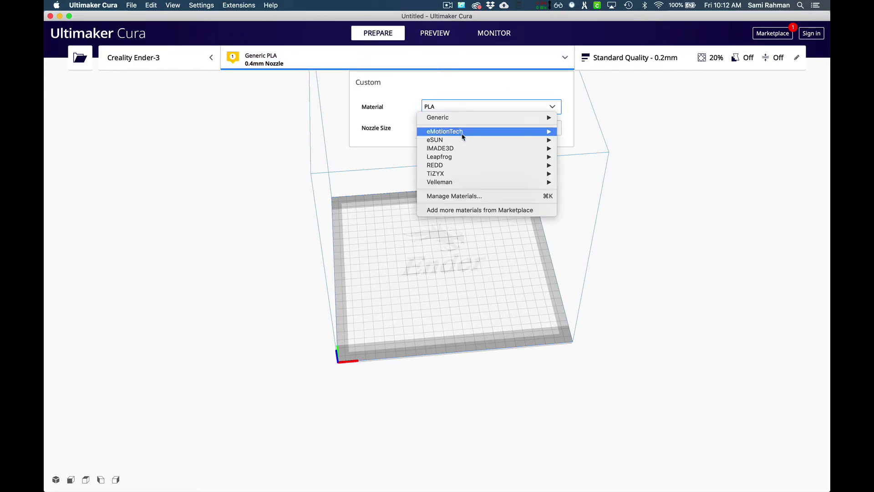
mouse_move(458, 140)
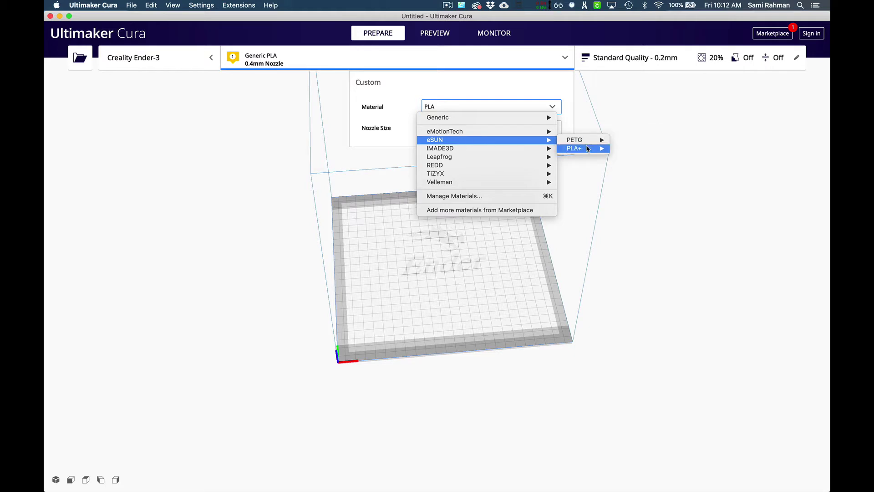
mouse_move(584, 150)
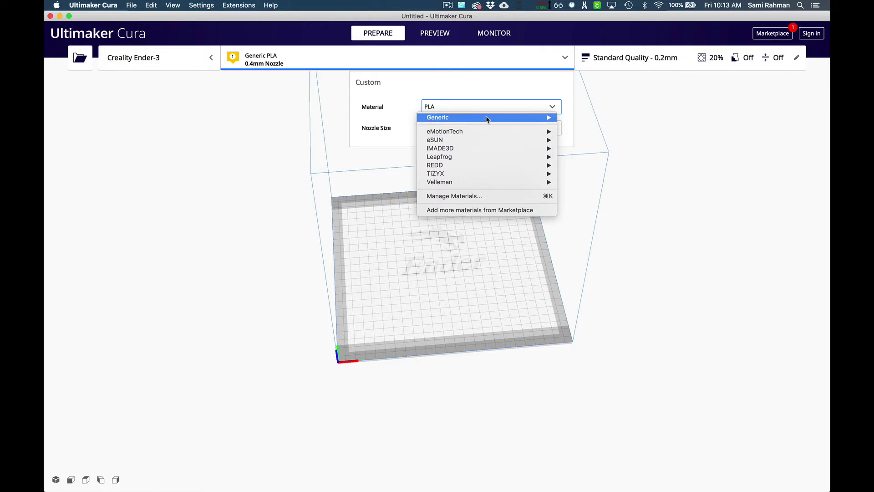
mouse_move(517, 119)
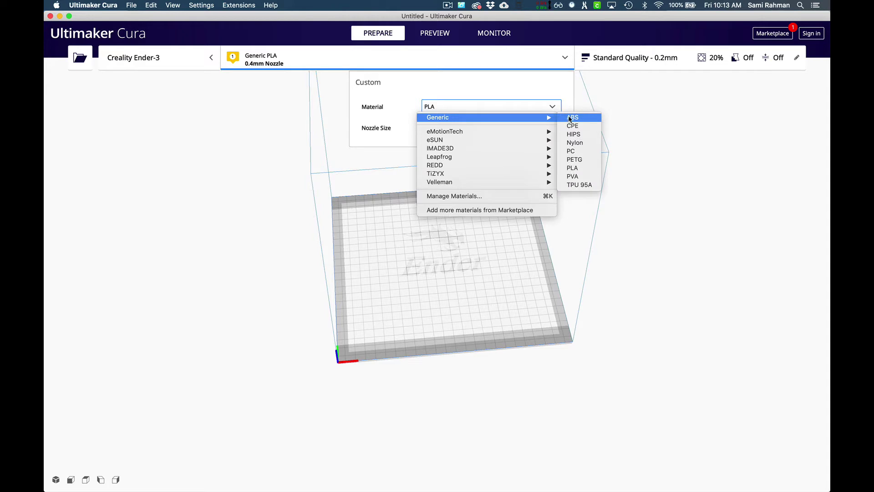
click(576, 168)
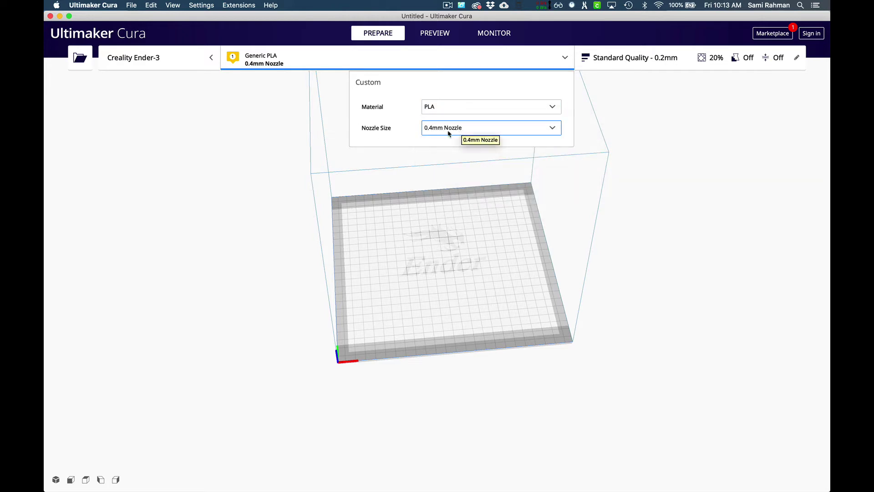
click(447, 238)
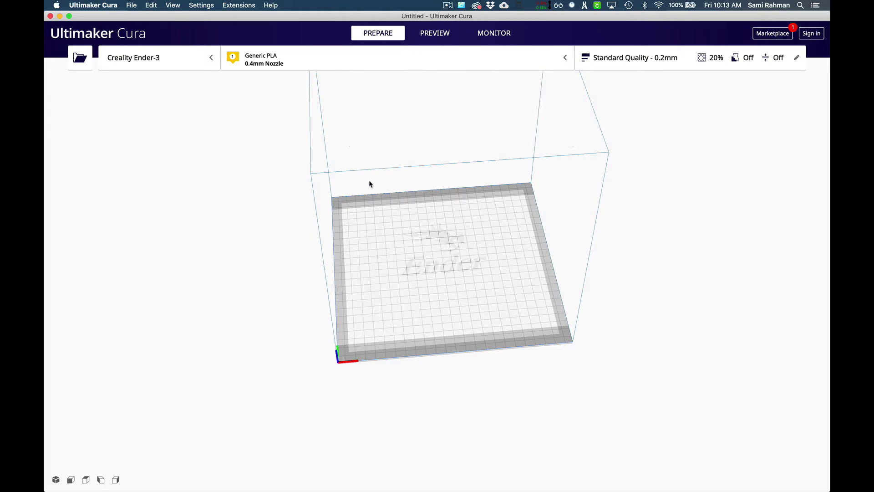
click(627, 62)
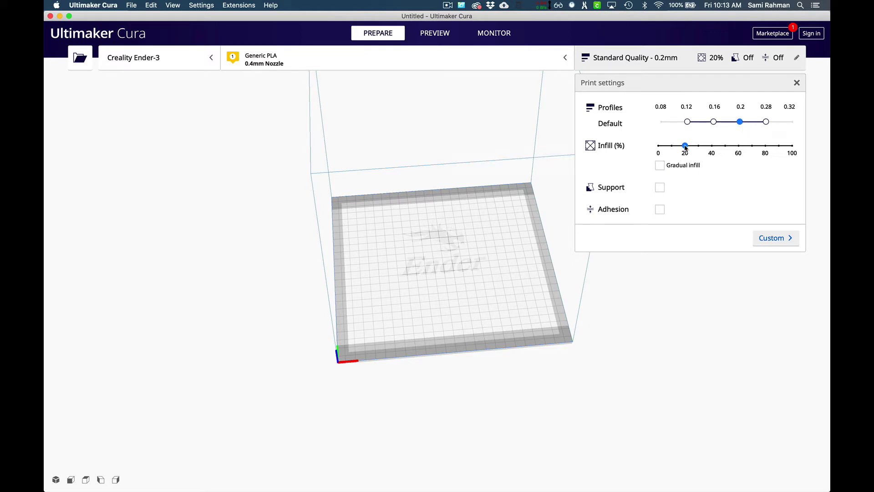
mouse_move(686, 147)
mouse_down()
mouse_move(712, 145)
mouse_move(686, 146)
mouse_up()
click(797, 82)
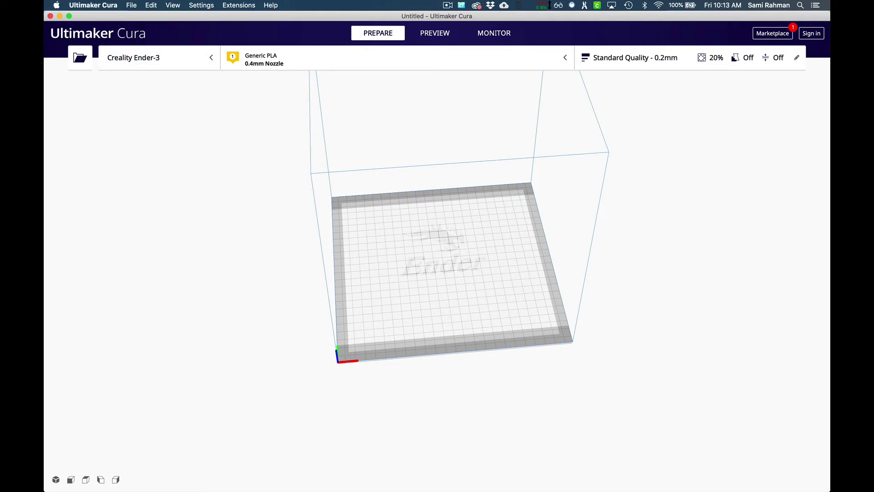
Step: In Finder, preview hotpot_in_bed.stl and rotate it to a side view
key(super+Tab)
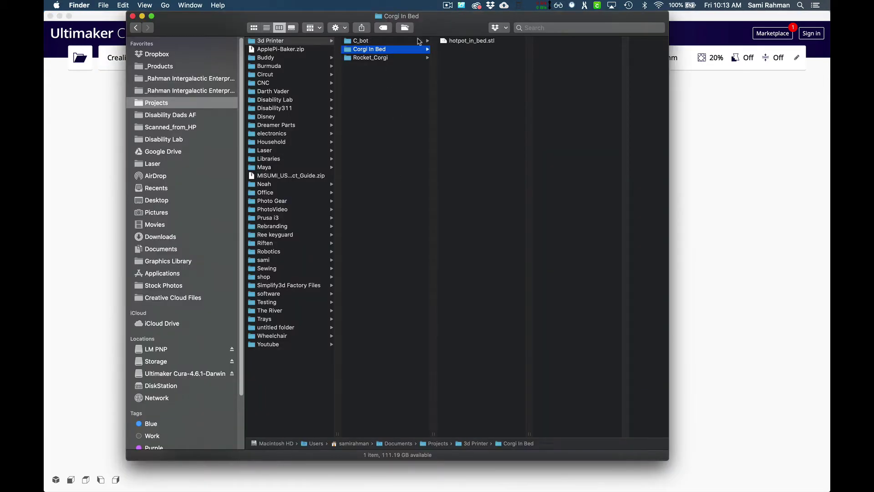
click(473, 41)
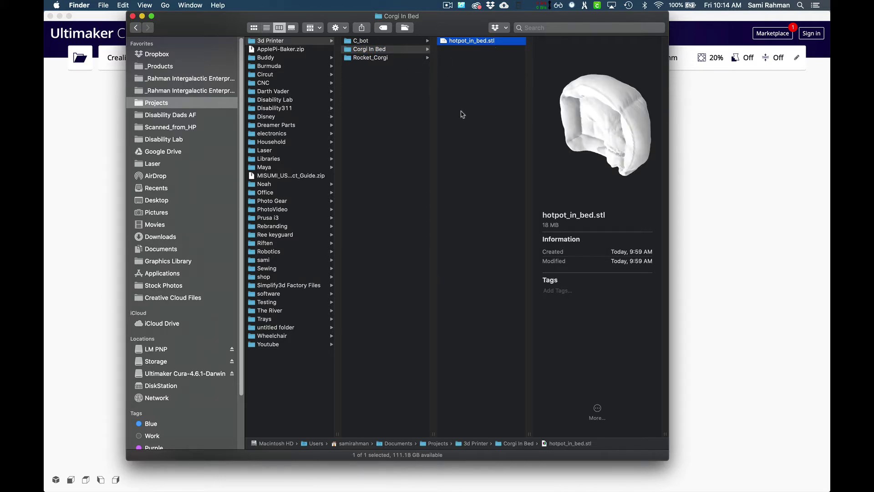
drag(606, 138, 624, 117)
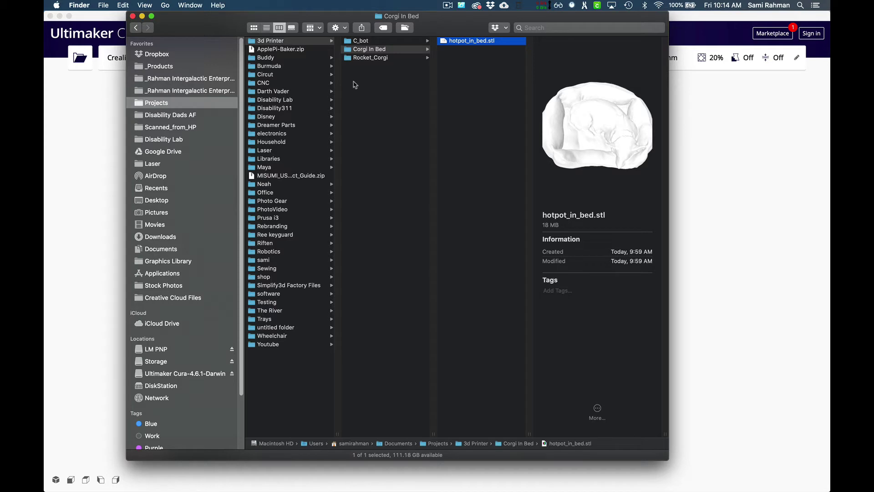
drag(599, 148, 590, 129)
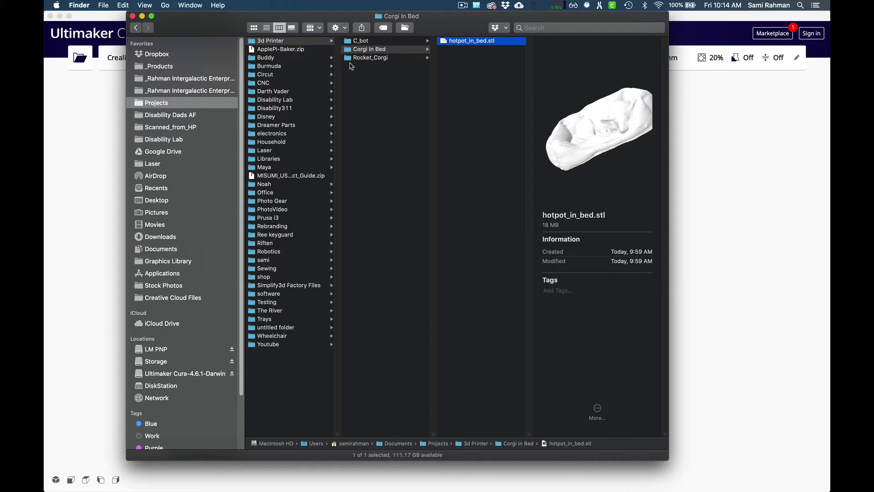
Step: Preview and rotate Corgi_Front.stl and Corgi_Rear.stl in Rocket_Corgi's files folder, then return to Cura
click(371, 58)
click(460, 50)
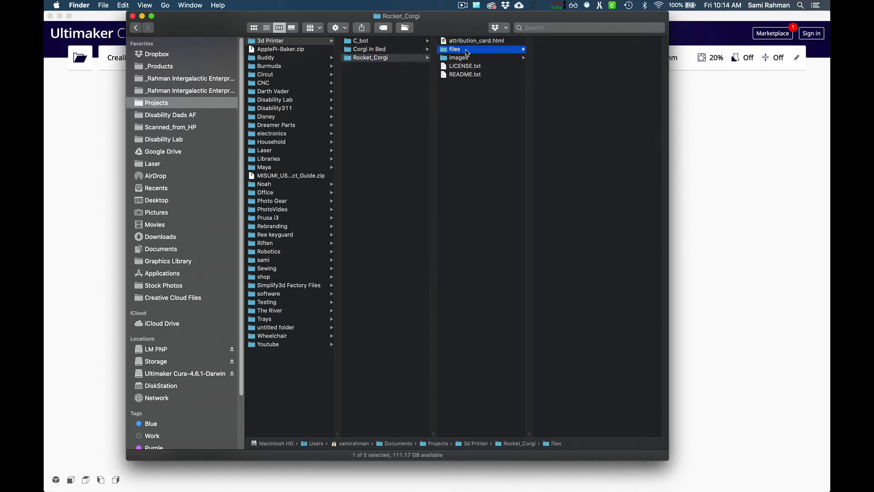
click(569, 41)
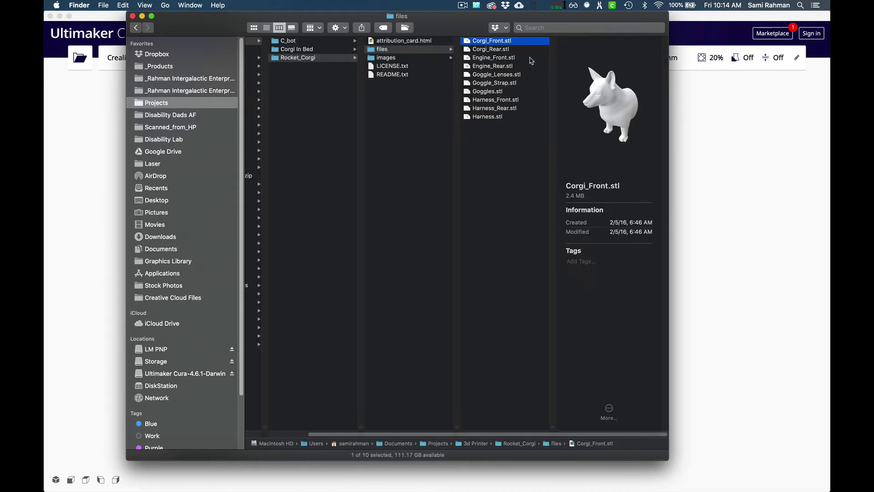
drag(569, 103, 610, 116)
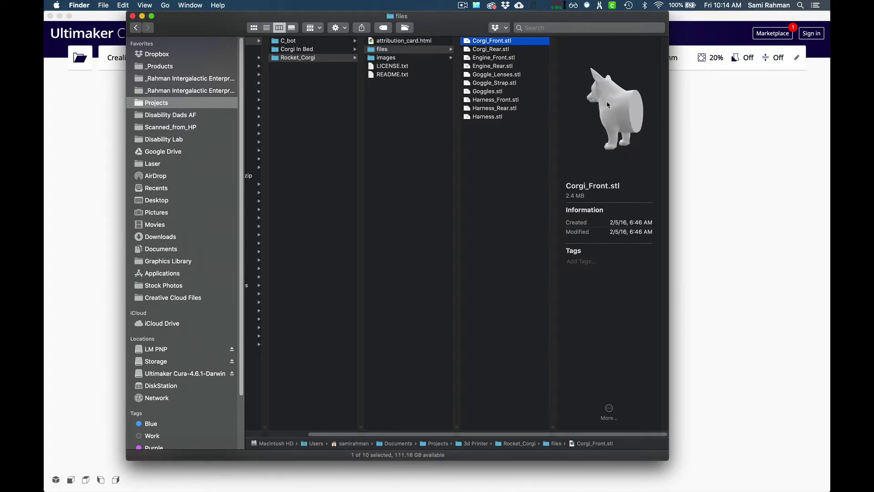
click(498, 51)
drag(591, 92, 566, 103)
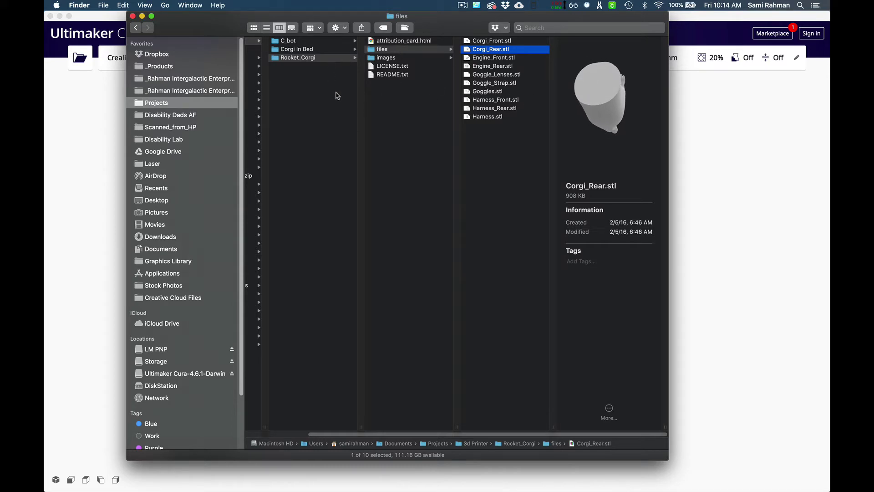
click(108, 133)
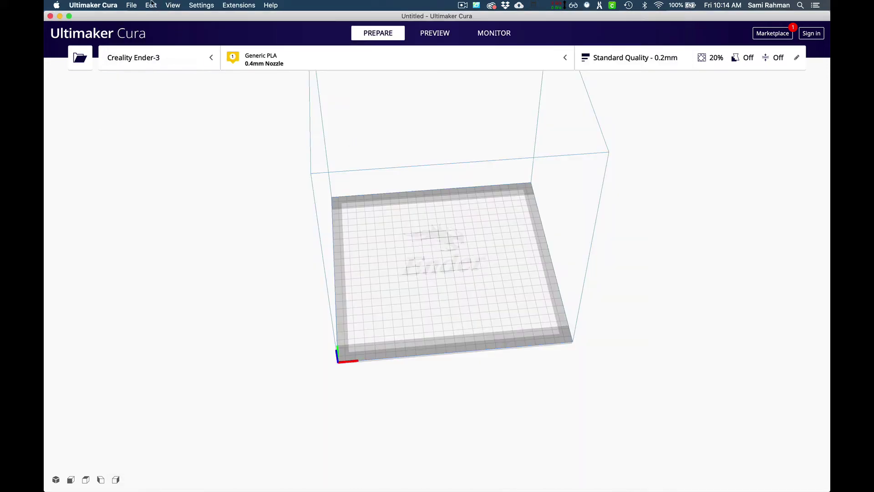
Step: Load hotpot_in_bed.stl from Projects > 3d Printer > Corgi In Bed via File > Open File(s)
click(132, 5)
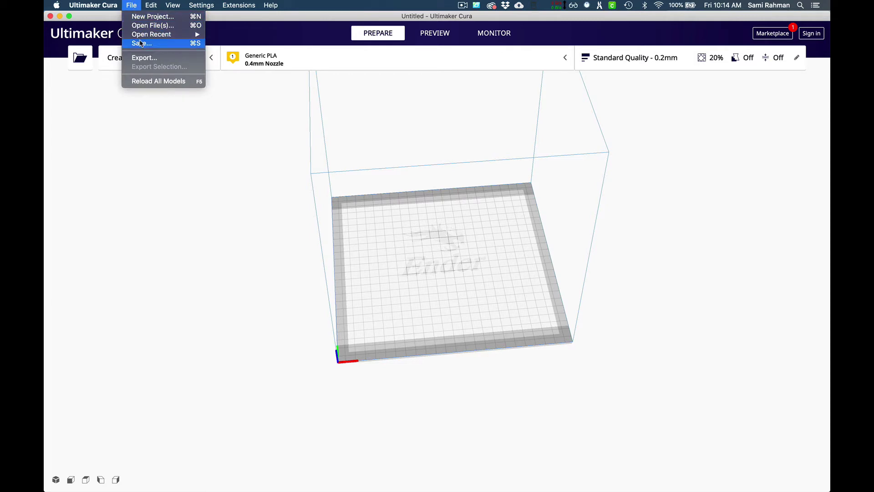
click(154, 25)
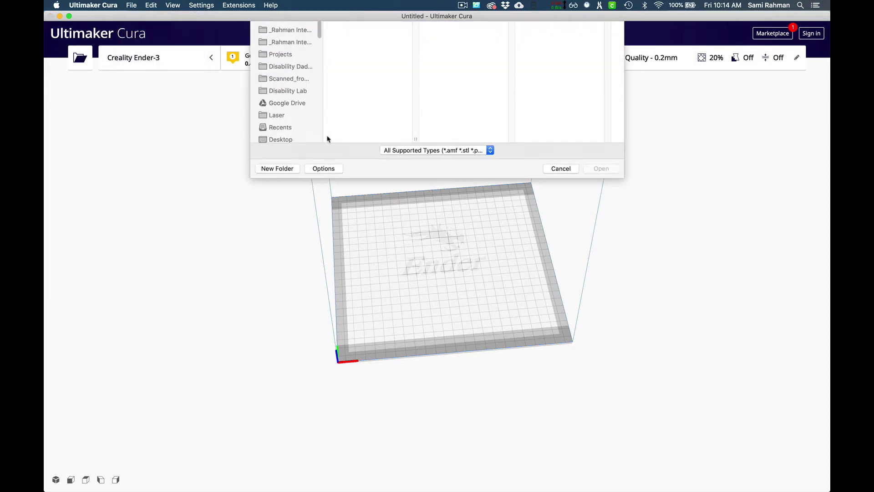
click(276, 108)
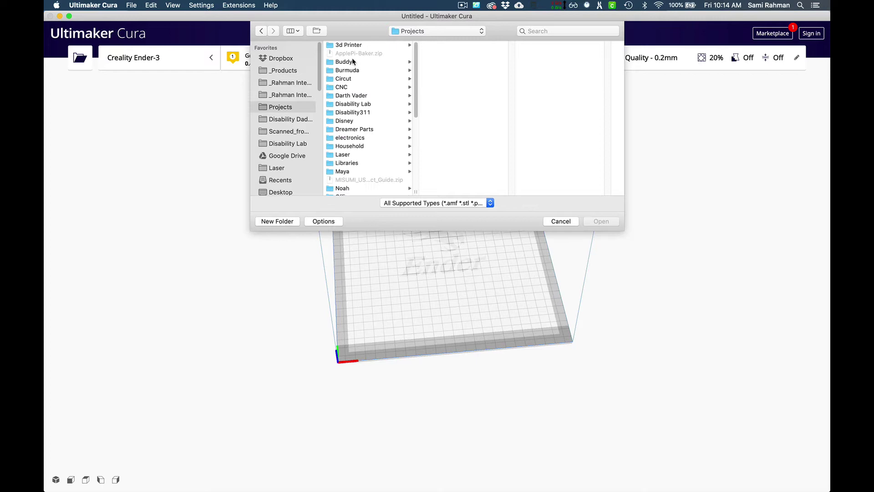
click(356, 45)
click(471, 54)
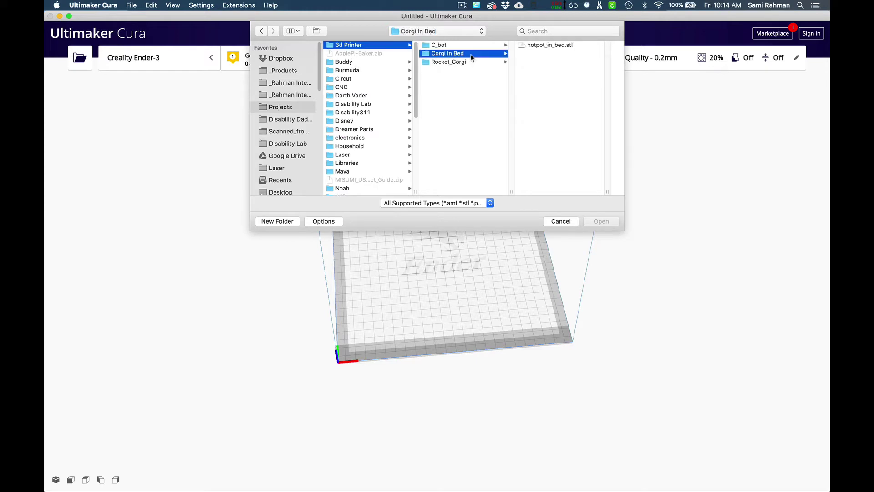
click(534, 47)
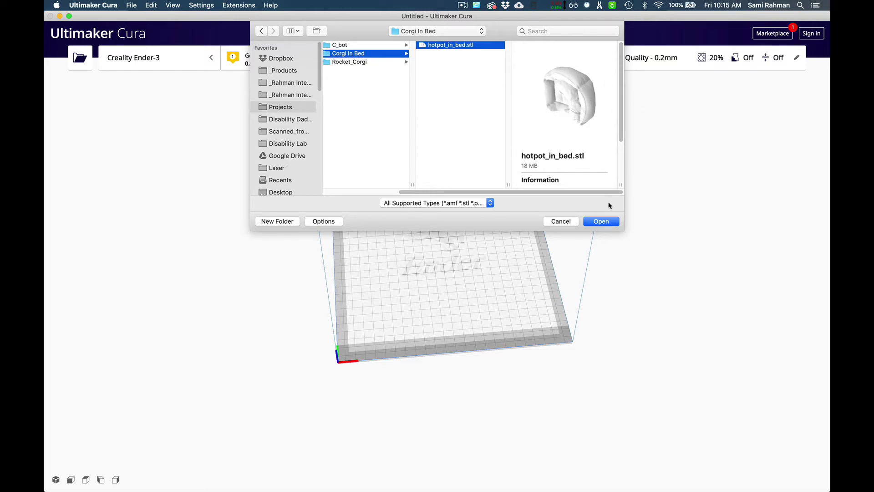
click(600, 222)
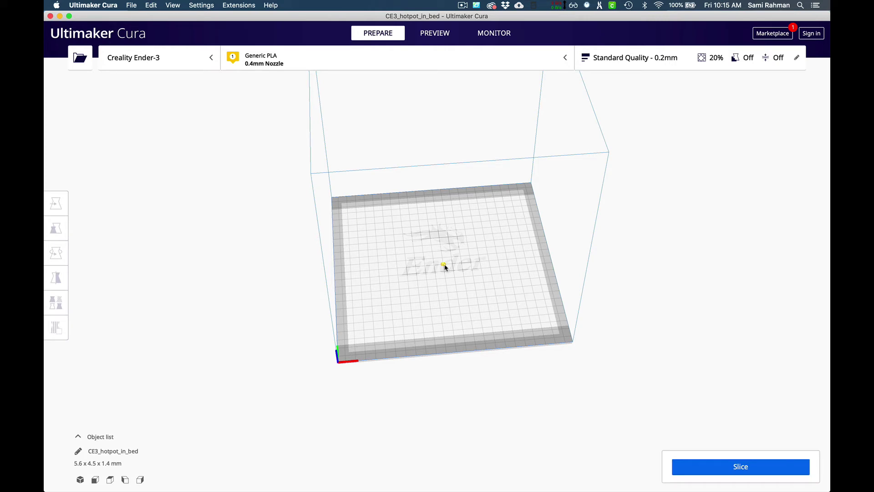
Step: Zoom in on the tiny bed model and select it to show its 100% scale settings
scroll(444, 322, up, 10)
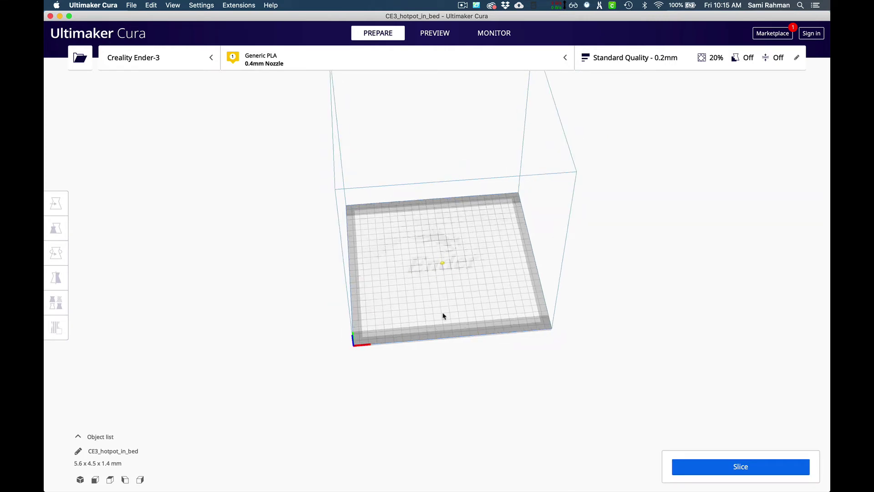
scroll(449, 294, up, 10)
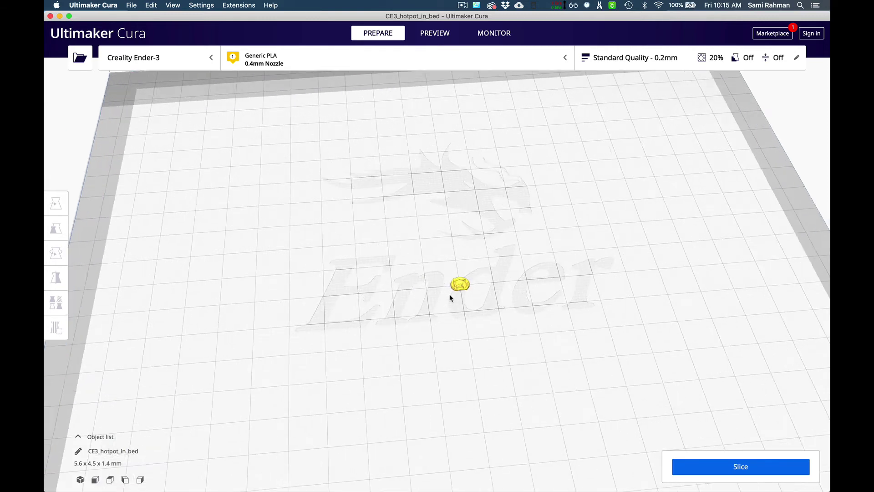
scroll(513, 378, up, 2)
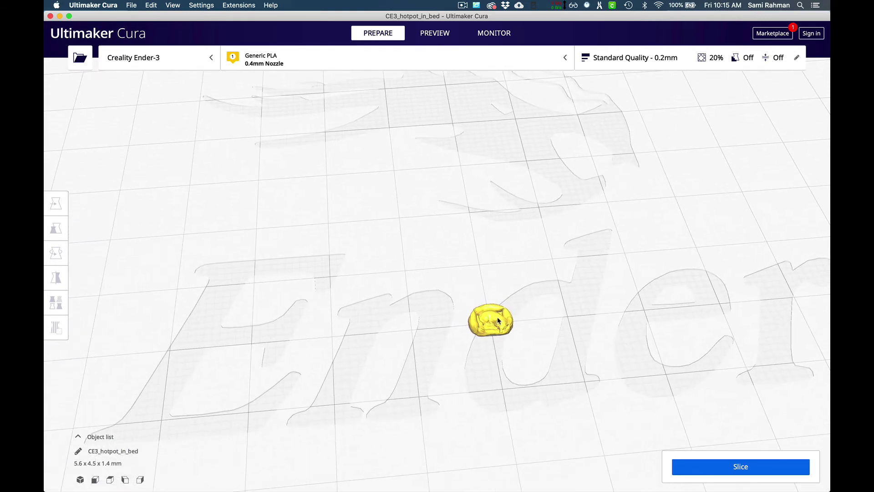
click(498, 321)
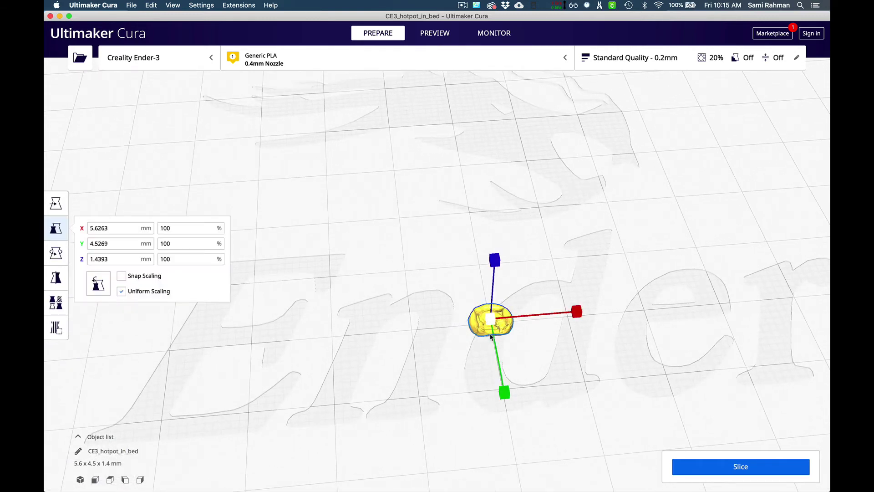
Step: Drag the Z scale handle to enlarge the bed model uniformly to 1314.03% (73.9 x 59.5 x 18.9 mm)
scroll(487, 339, down, 10)
scroll(486, 317, down, 10)
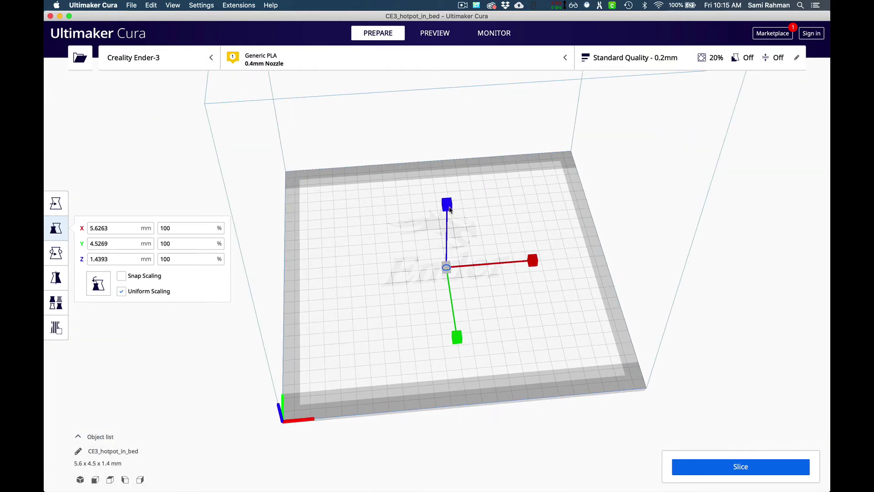
drag(447, 206, 447, 203)
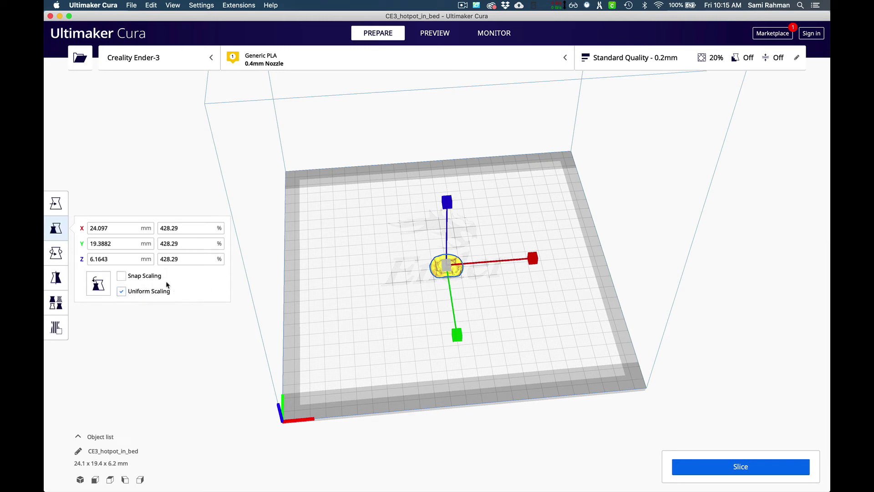
drag(448, 204, 458, 101)
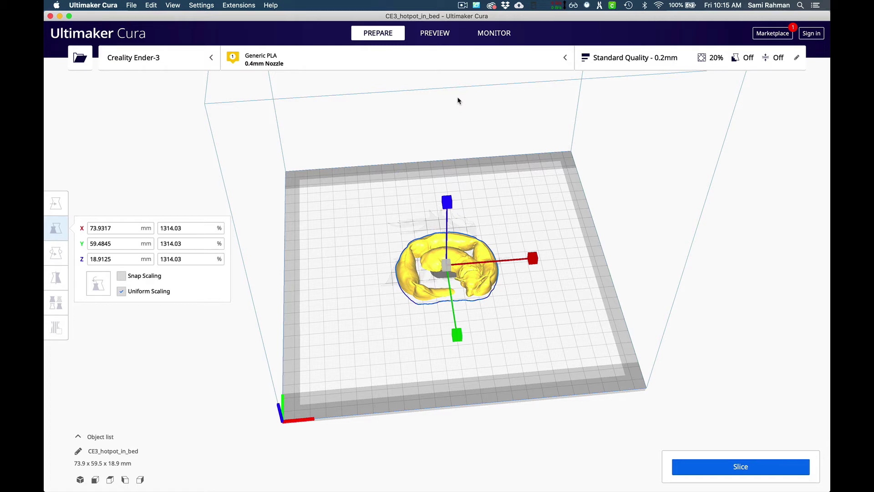
Step: Use the Move tool to sink the bed model partly below the plate
click(416, 344)
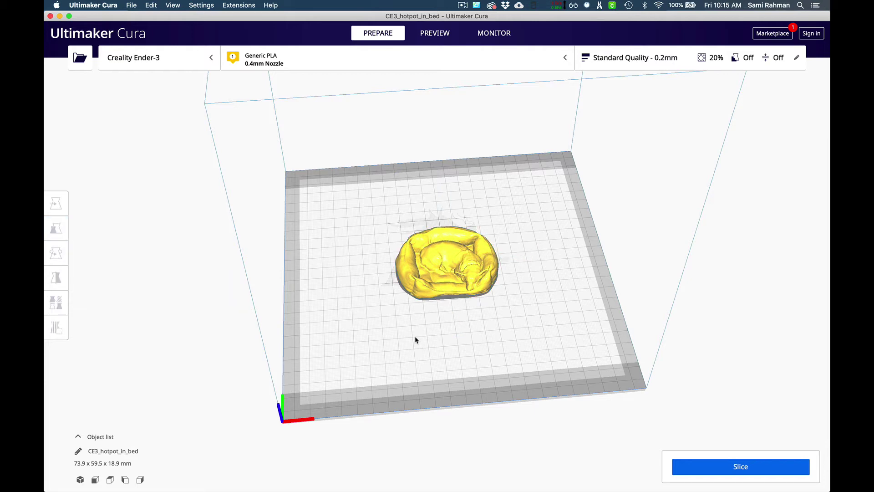
right_drag(415, 339, 418, 277)
click(416, 348)
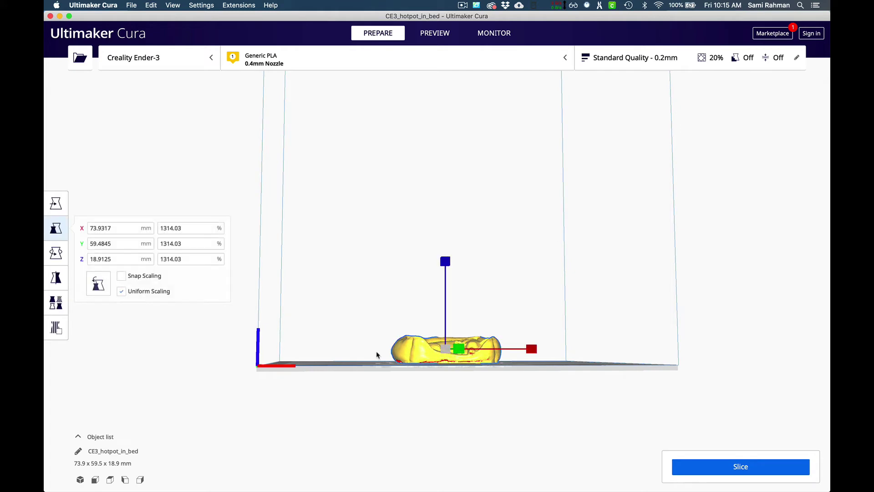
click(57, 207)
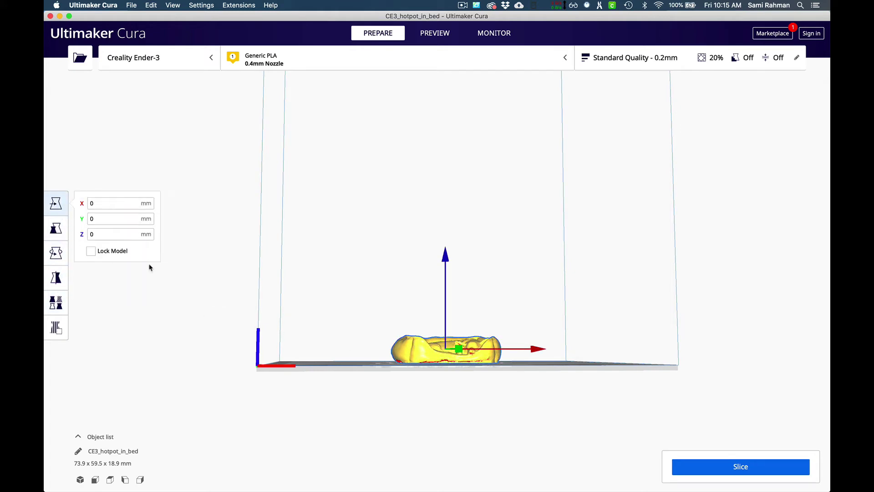
drag(448, 259, 452, 300)
click(376, 298)
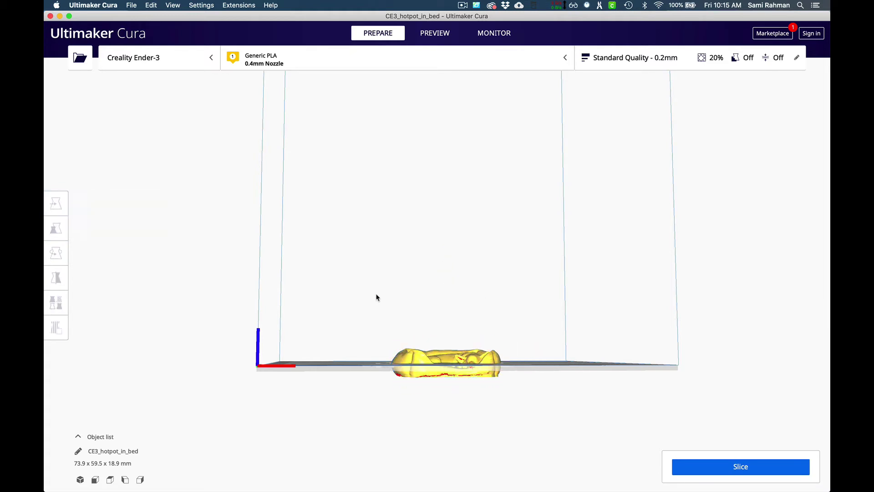
right_drag(377, 297, 427, 330)
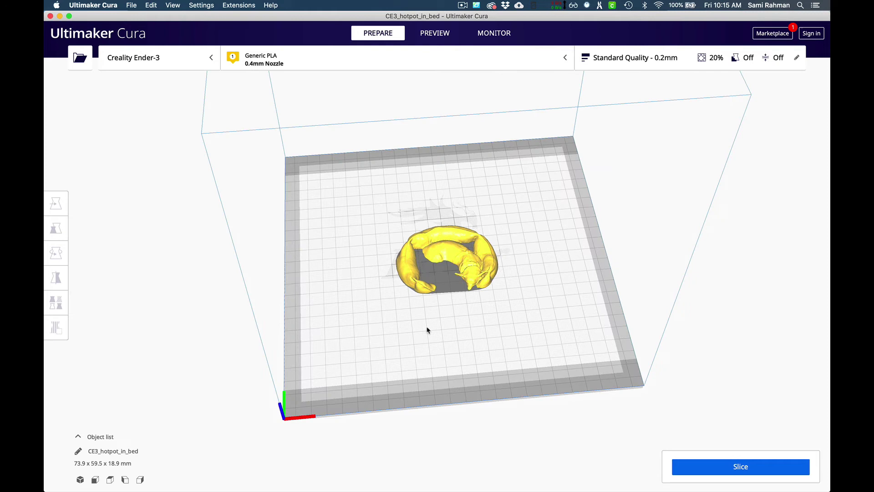
Step: Undo with Cmd+Z, leaving the model at 24.1 x 19.4 x 6.2 mm
right_click(420, 303)
click(445, 261)
click(446, 262)
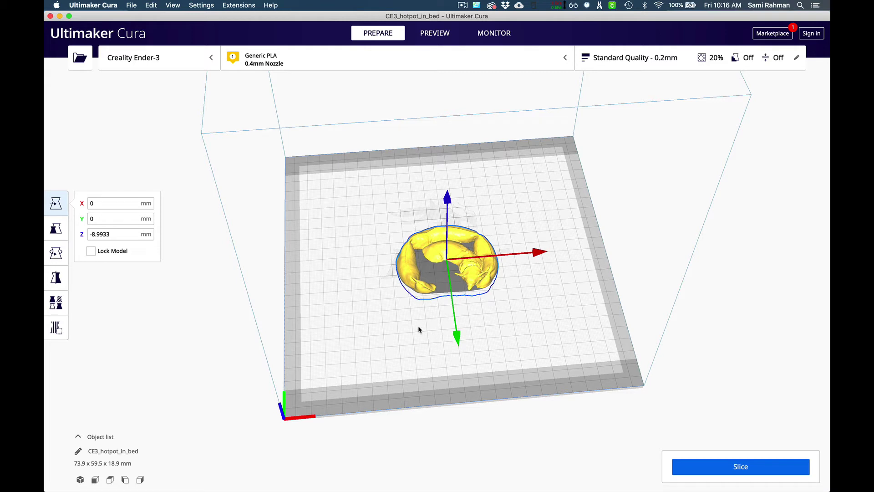
key(super+z)
click(432, 283)
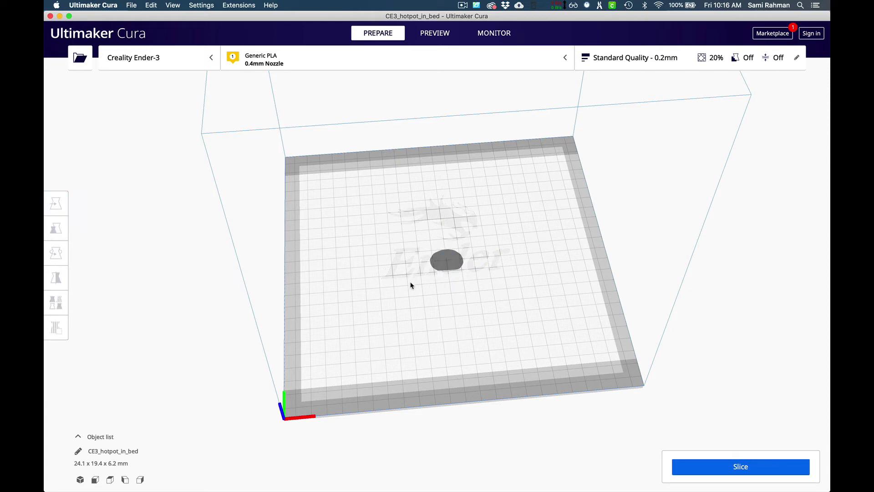
scroll(400, 263, down, 1)
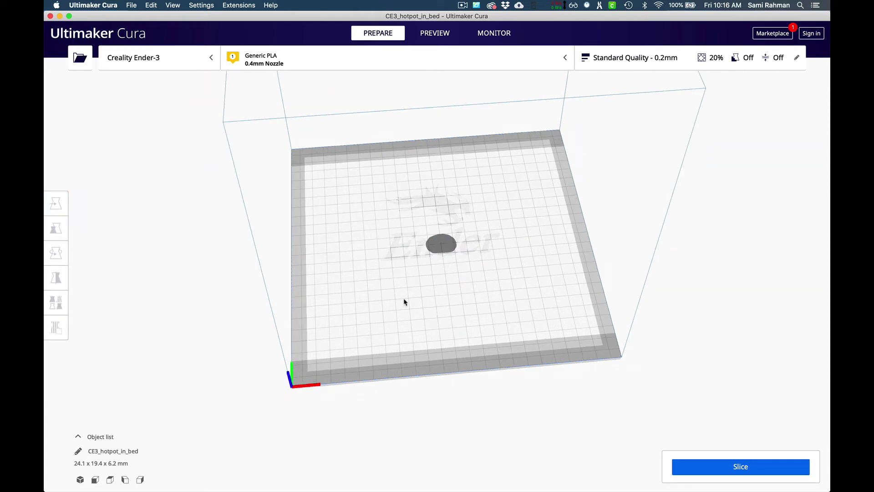
mouse_move(403, 301)
right_down()
mouse_move(406, 249)
mouse_move(399, 303)
right_up()
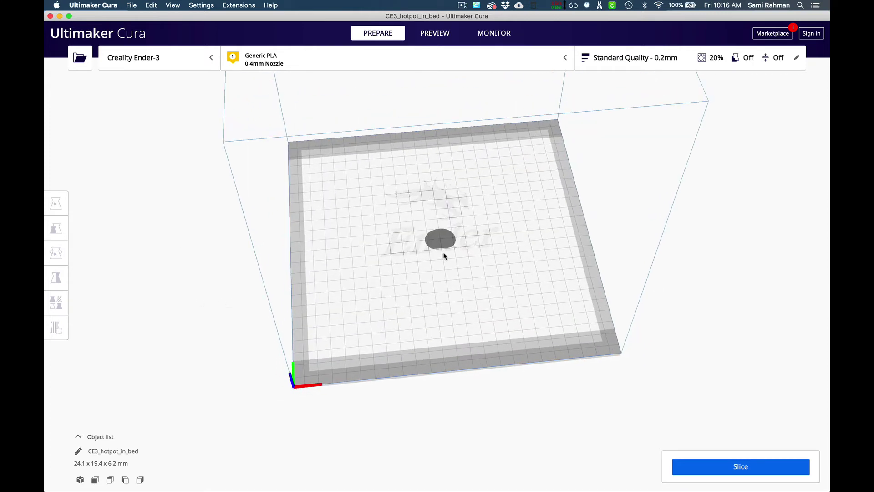
Step: Start a new project and confirm clearing the build plate
click(131, 5)
click(140, 16)
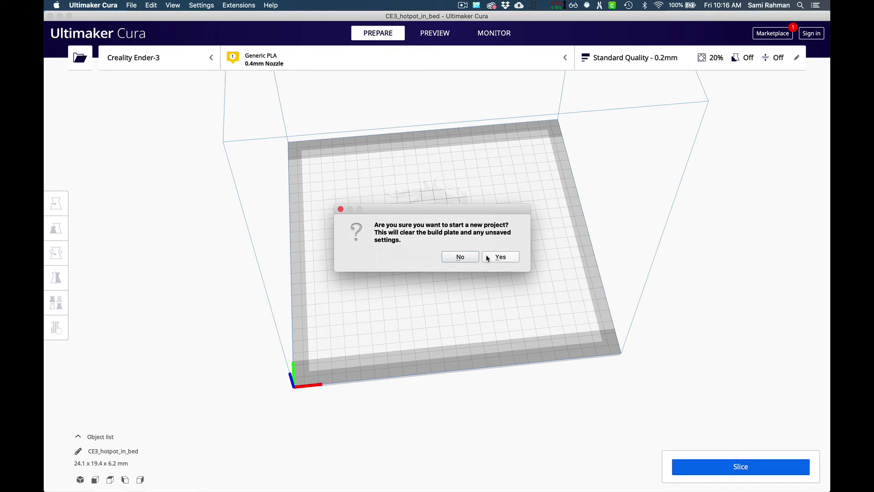
click(488, 258)
Step: Reload hotpot_in_bed.stl onto the empty plate at 5.6 x 4.5 x 1.4 mm
click(131, 5)
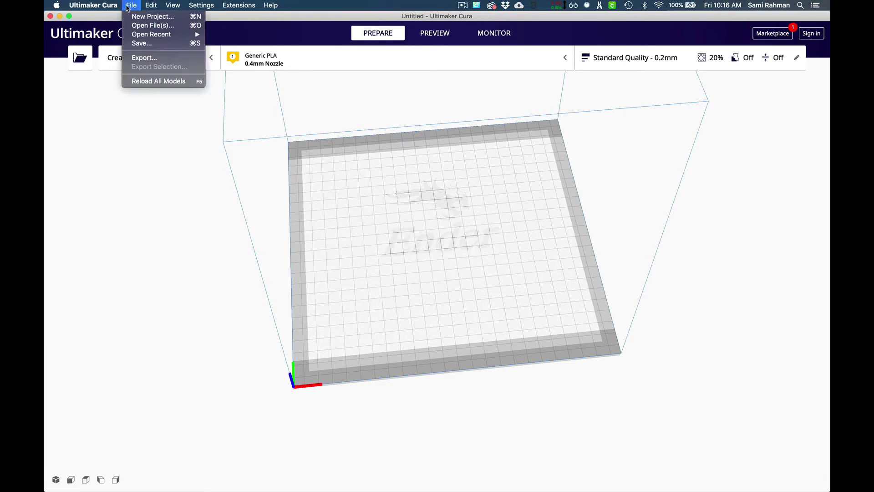
click(139, 26)
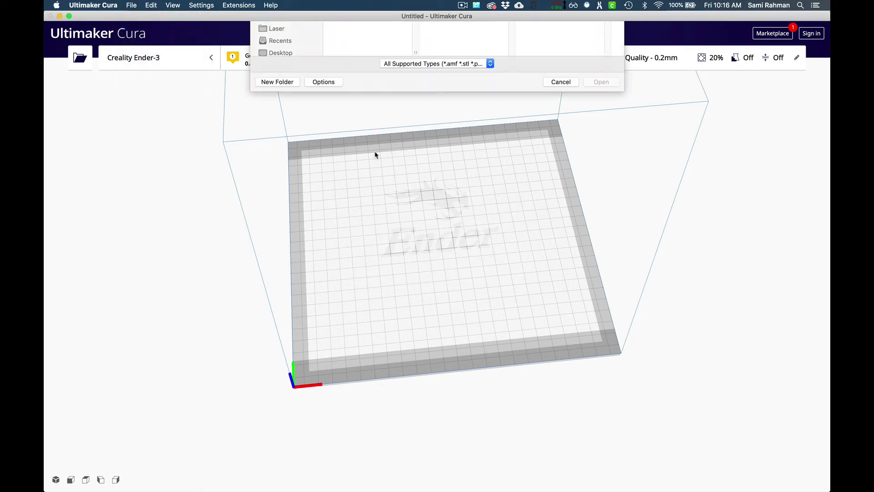
click(350, 45)
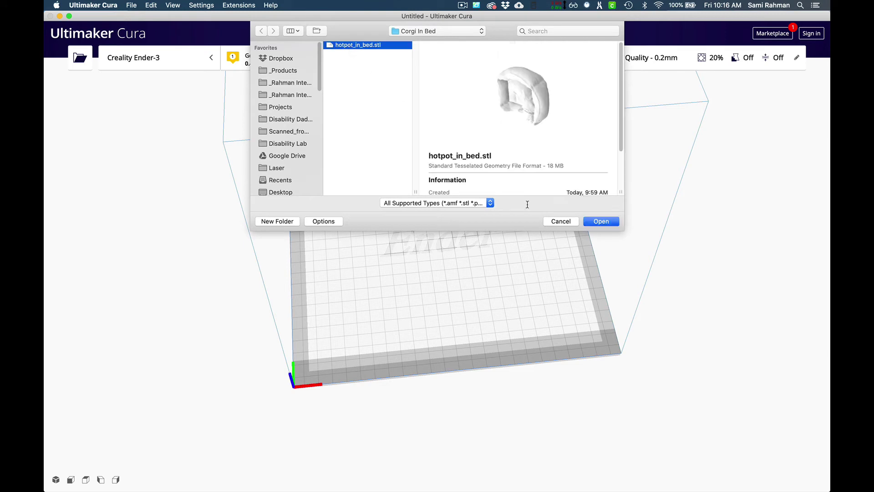
click(606, 222)
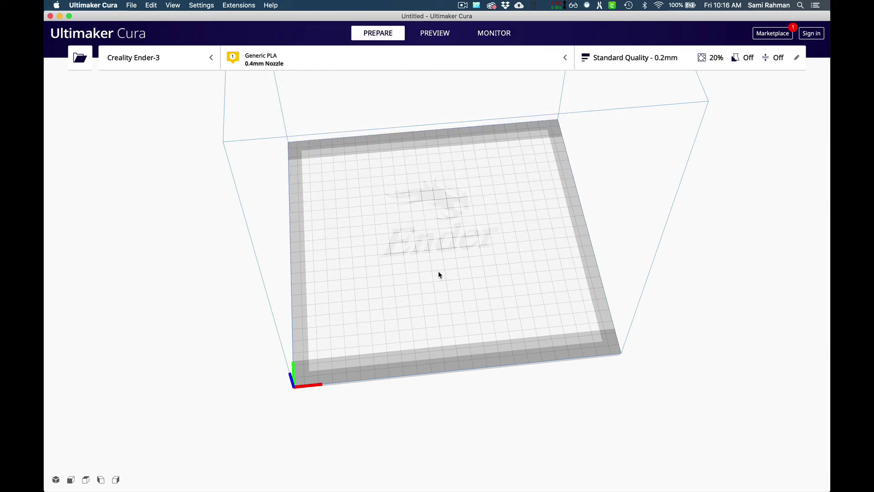
Step: Scale the reloaded bed model uniformly to 1198.14%, making it 67.4 x 54.2 x 17.2 mm
click(441, 241)
mouse_move(443, 182)
mouse_down()
mouse_move(432, 105)
mouse_move(433, 178)
mouse_up()
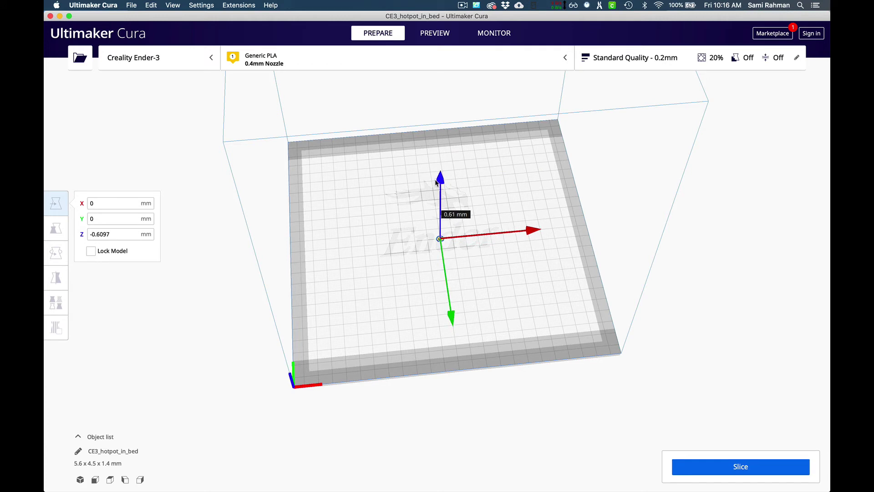
click(56, 228)
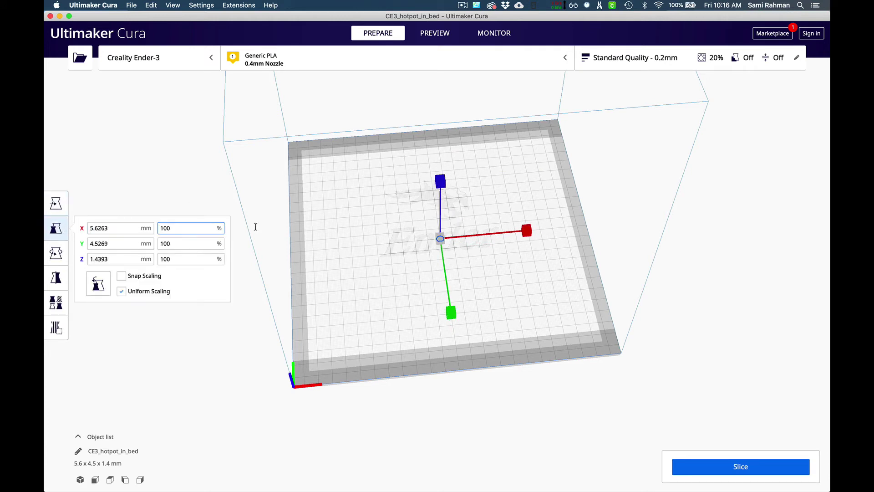
drag(437, 181, 478, 65)
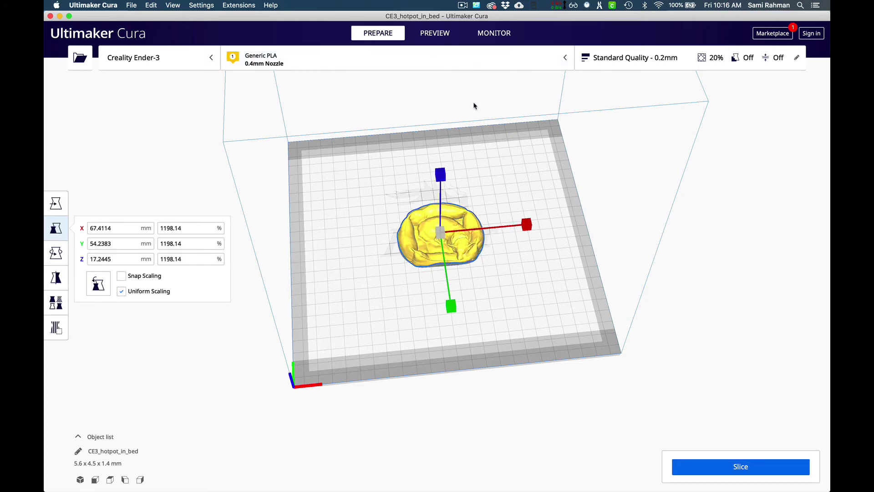
click(535, 320)
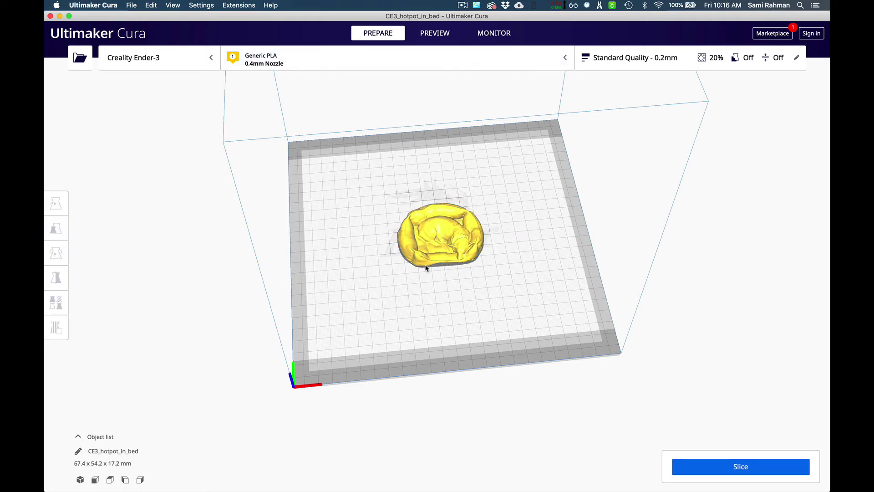
scroll(472, 337, up, 10)
scroll(436, 377, down, 5)
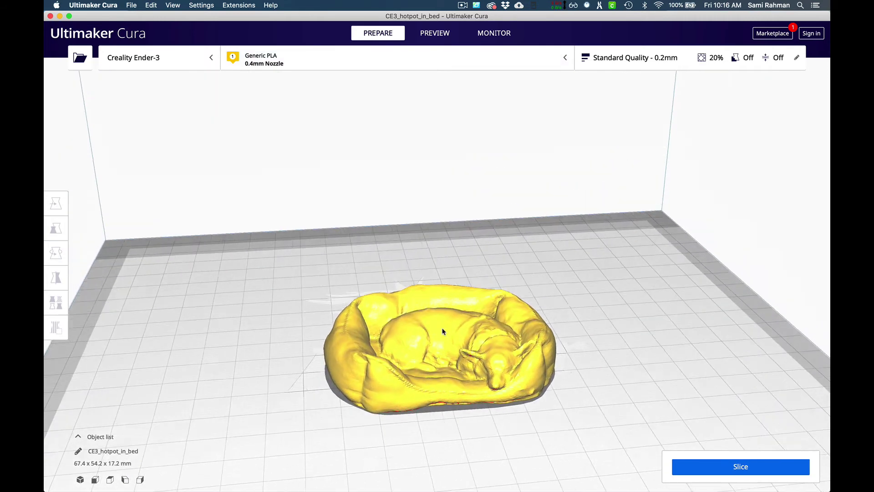
scroll(445, 337, up, 3)
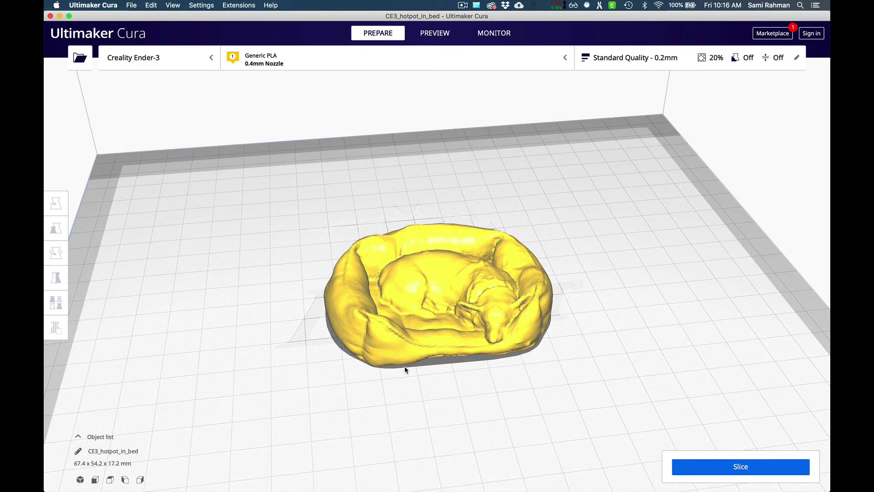
right_drag(414, 416, 395, 399)
scroll(341, 404, up, 5)
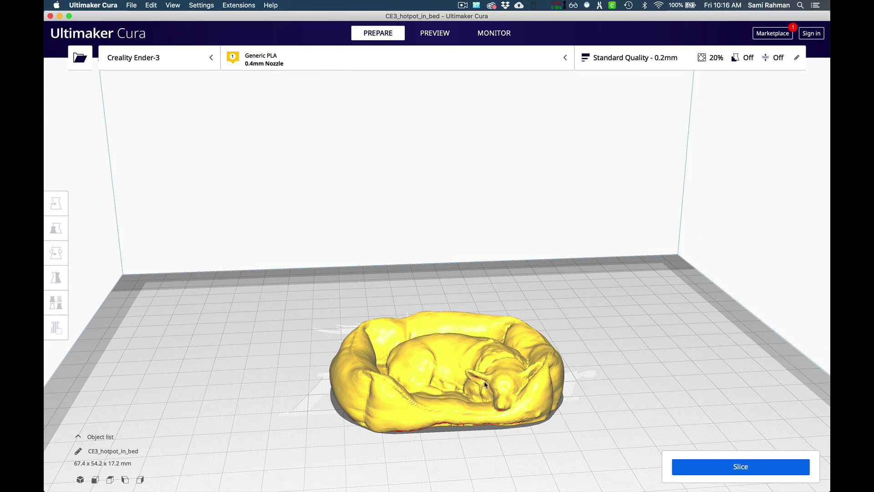
scroll(485, 383, down, 5)
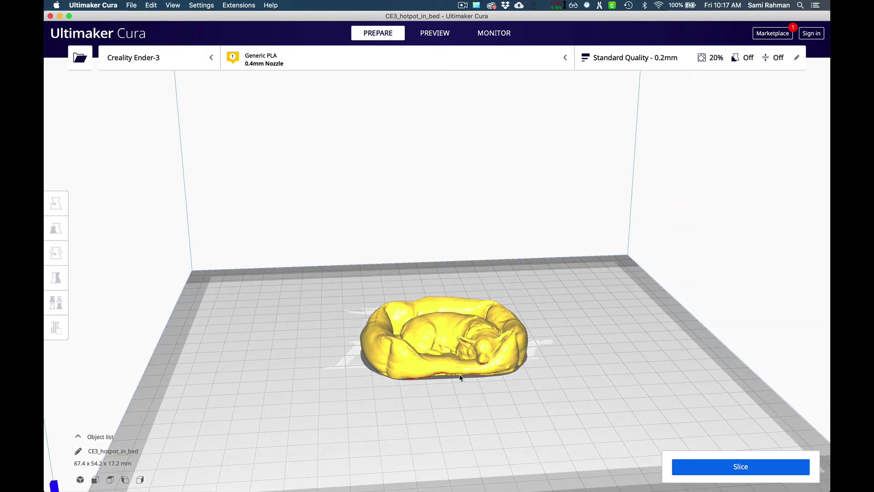
scroll(451, 355, up, 3)
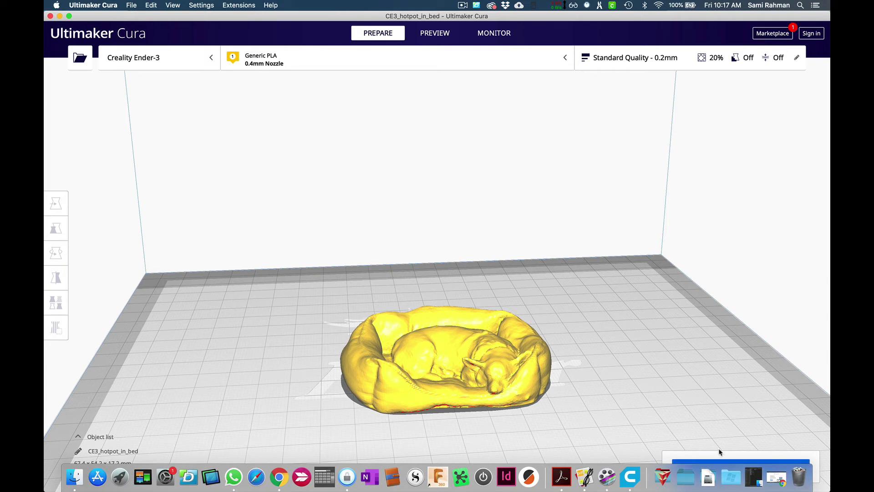
Step: Return to Cura and slice the corgi bed model: 2 hours 8 minutes, 15g / 5.04m filament
key(super+Tab)
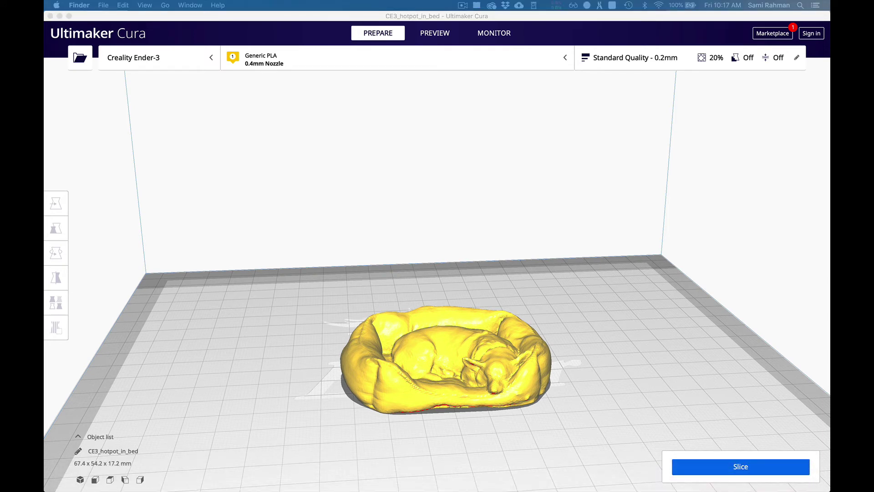
click(671, 429)
click(698, 467)
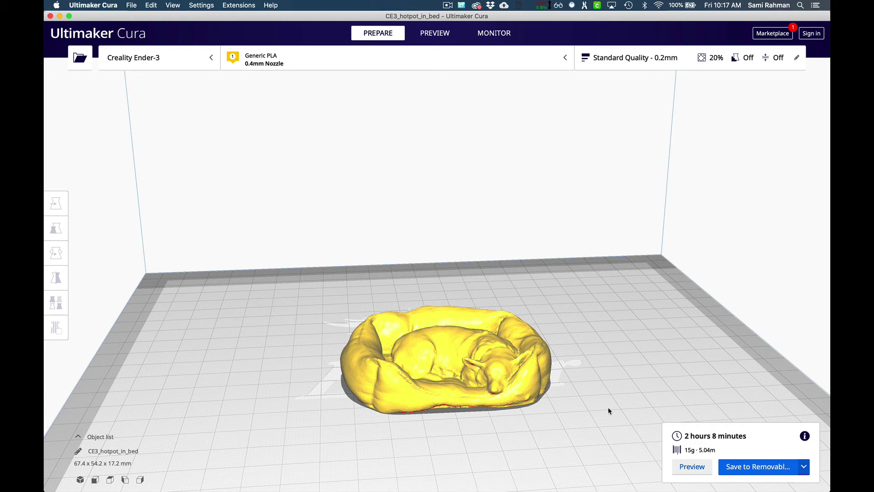
Step: Show the sliced model in Preview, tilted to look down on the bed and skirt
click(693, 466)
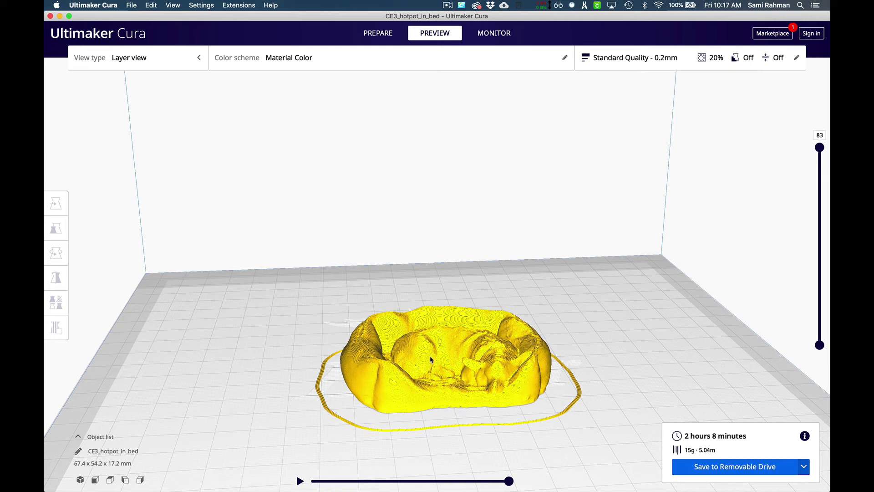
right_drag(437, 342, 443, 384)
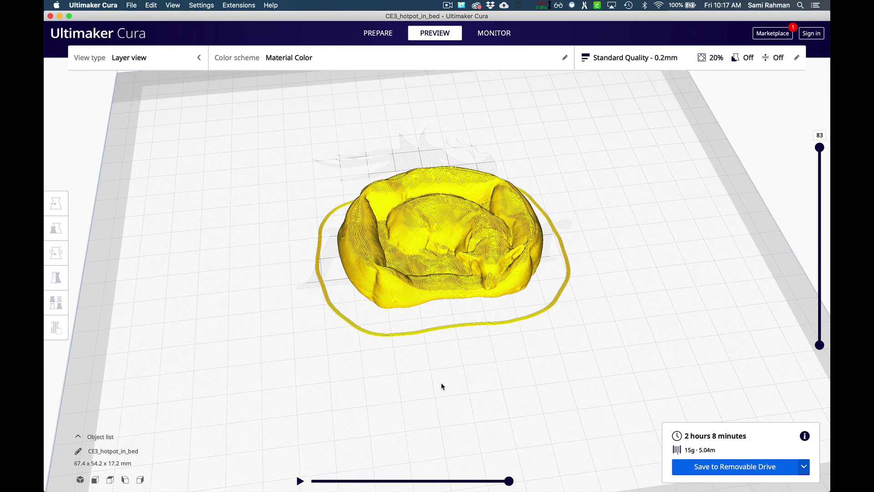
scroll(439, 309, up, 10)
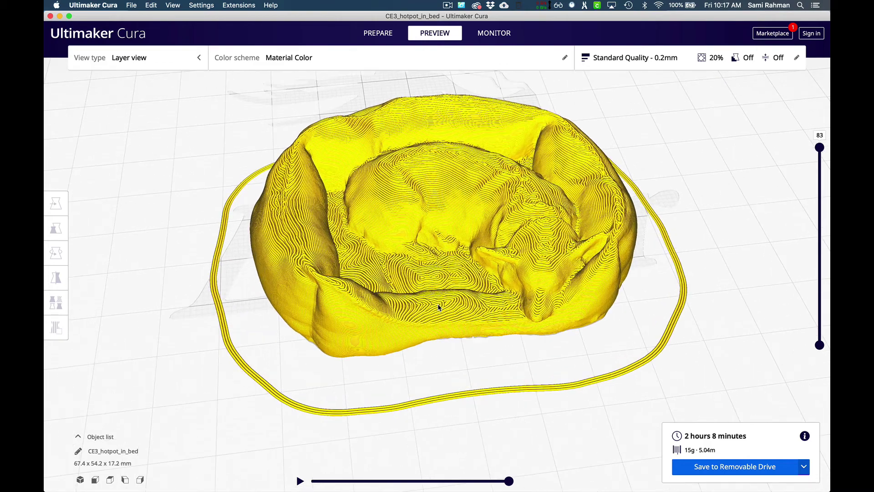
scroll(439, 309, up, 3)
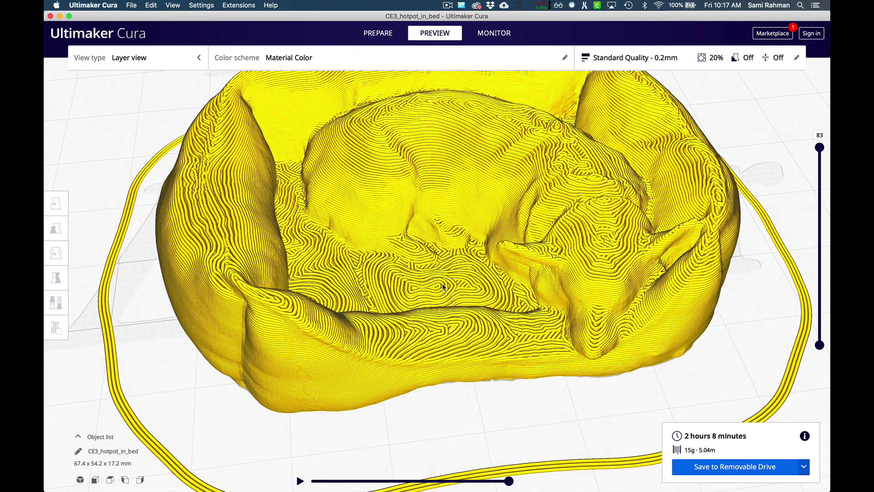
scroll(443, 287, down, 3)
scroll(303, 305, down, 3)
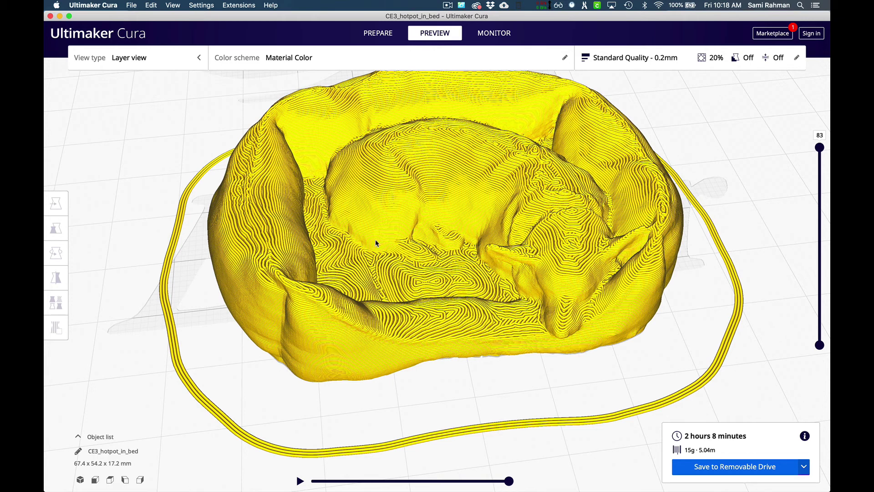
Step: Move the top layer limit down to layer 64, then back up to layer 72
click(819, 148)
drag(819, 151, 825, 293)
drag(824, 260, 820, 153)
key(Up)
key(Up)
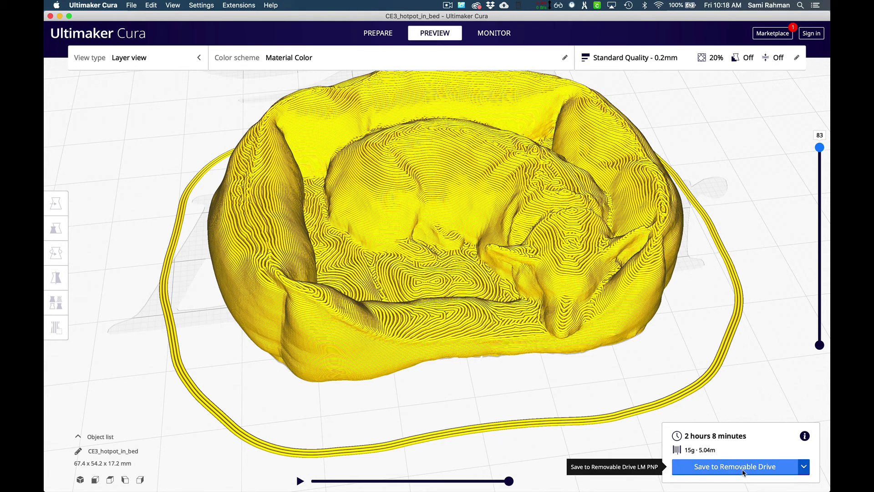
Step: Switch the output destination to Save to File and start saving the sliced print
click(803, 467)
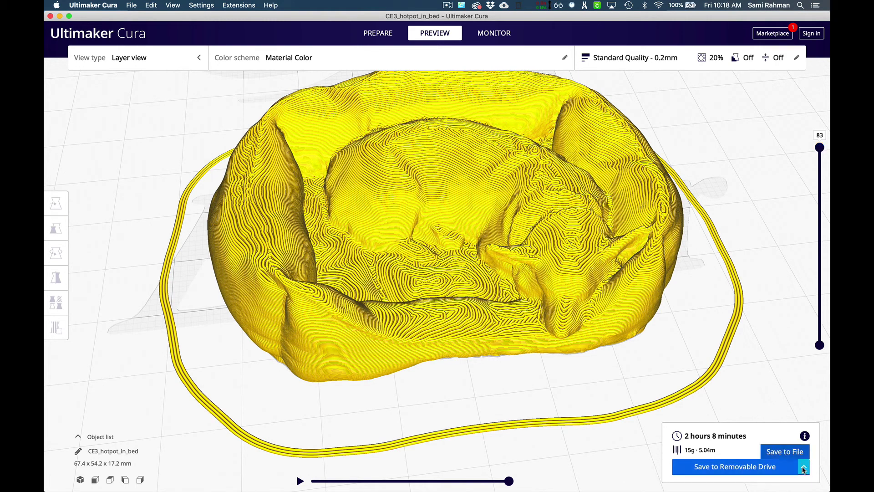
click(784, 451)
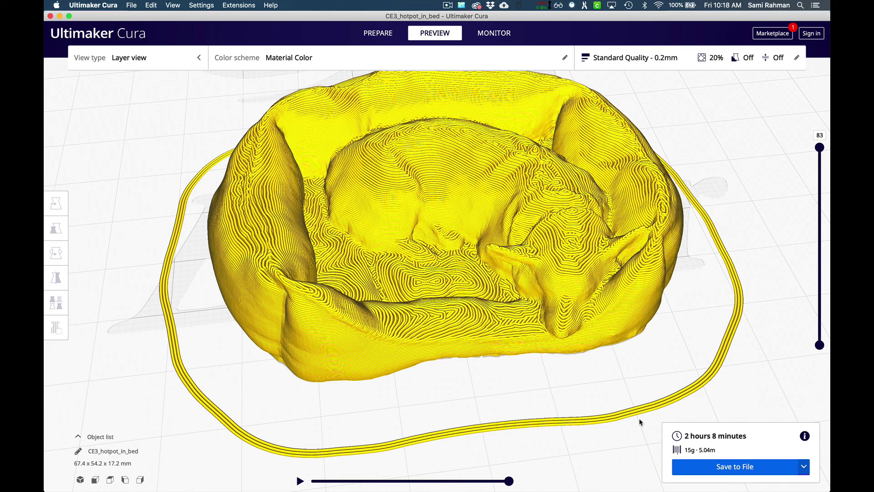
click(711, 466)
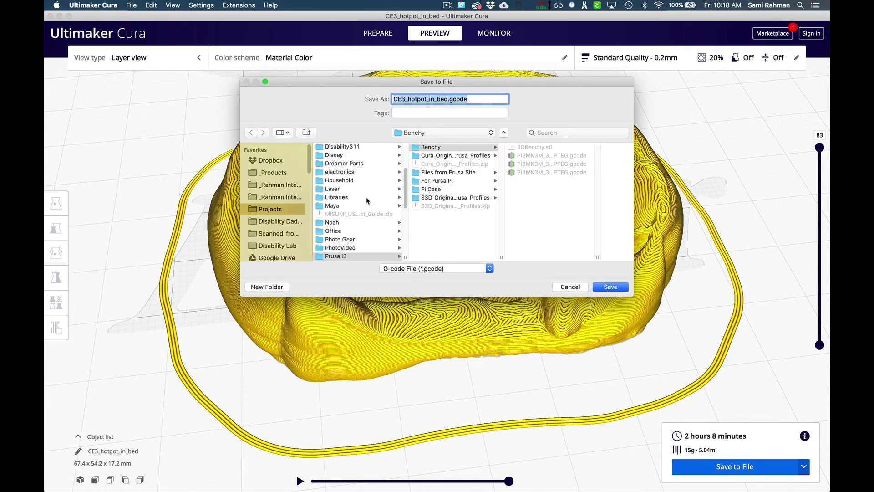
Step: Save CE3_hotpot_in_bed.gcode into the Projects > 3d Printer > Corgi In Bed folder
click(270, 172)
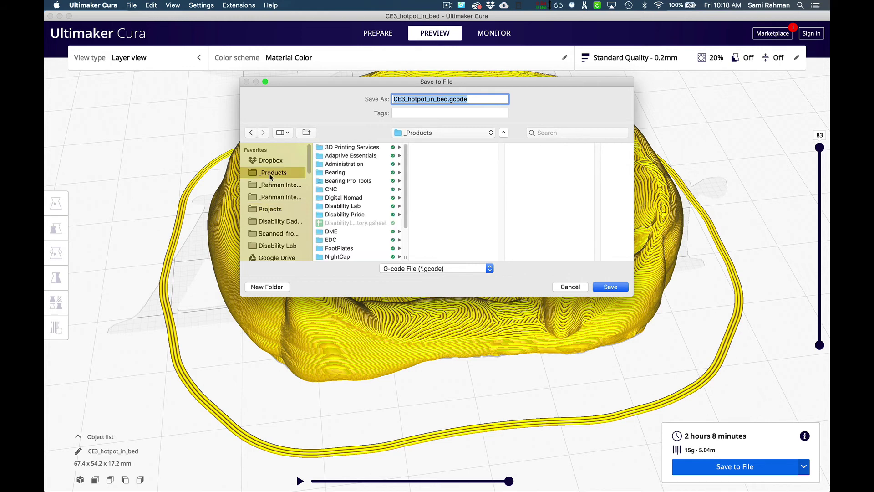
click(270, 209)
click(339, 147)
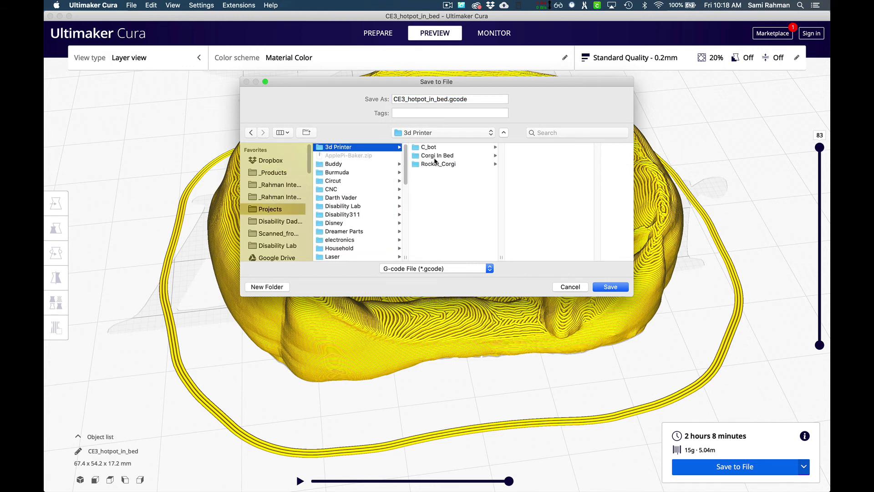
click(436, 156)
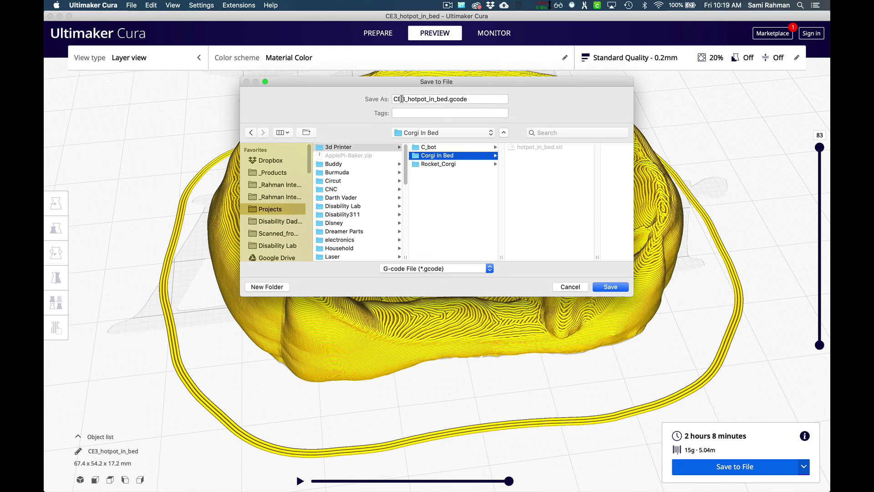
click(446, 99)
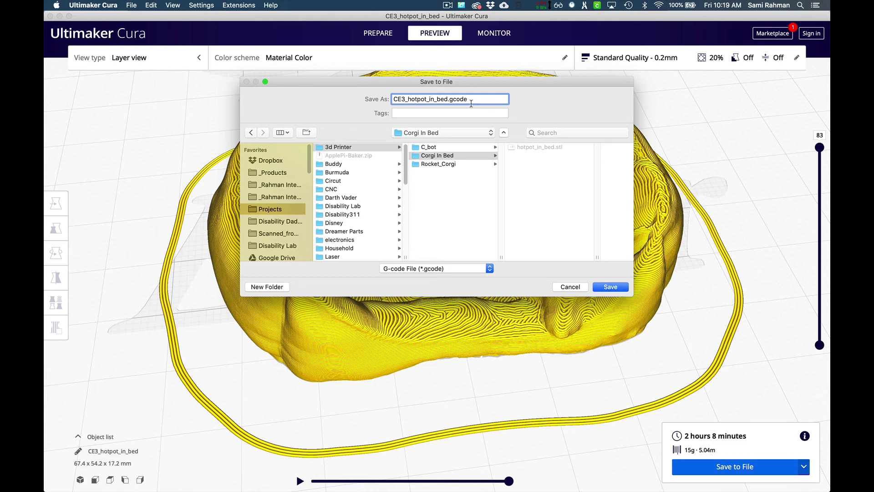
click(613, 287)
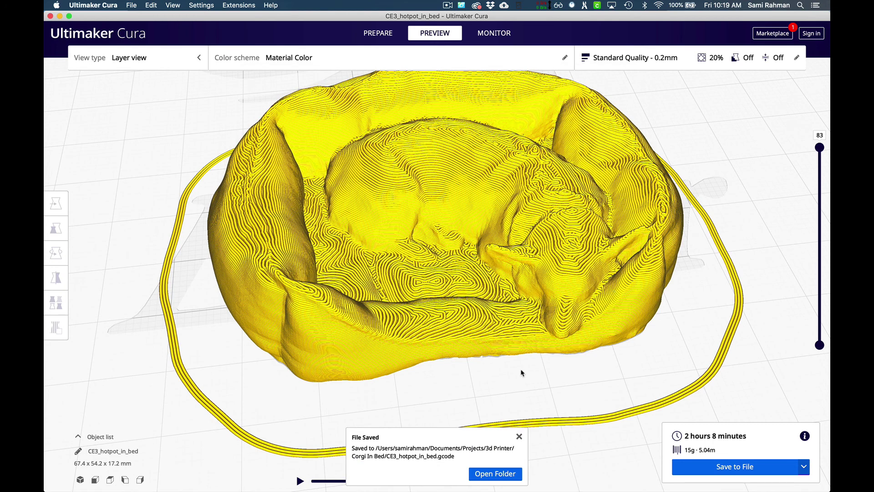
Step: Open Corgi In Bed in an enlarged Finder window; preview hotpot_in_bed.stl and the 6.2 MB G-code file
click(485, 477)
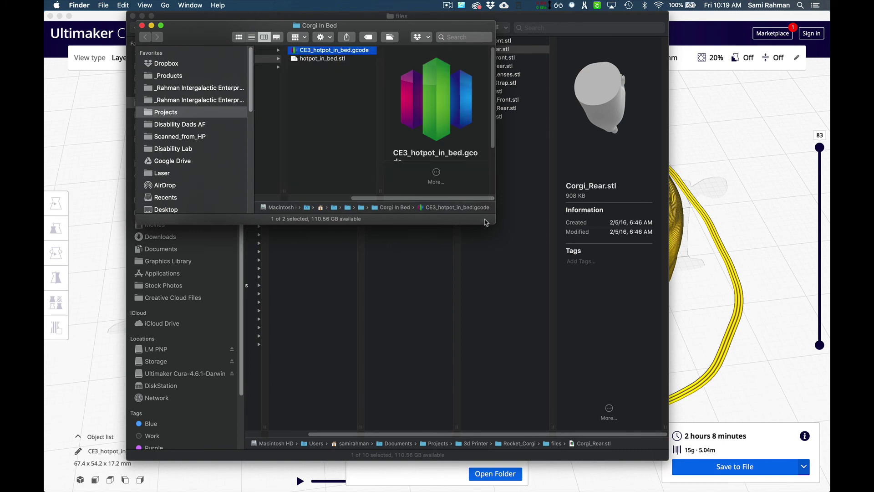
double_click(496, 224)
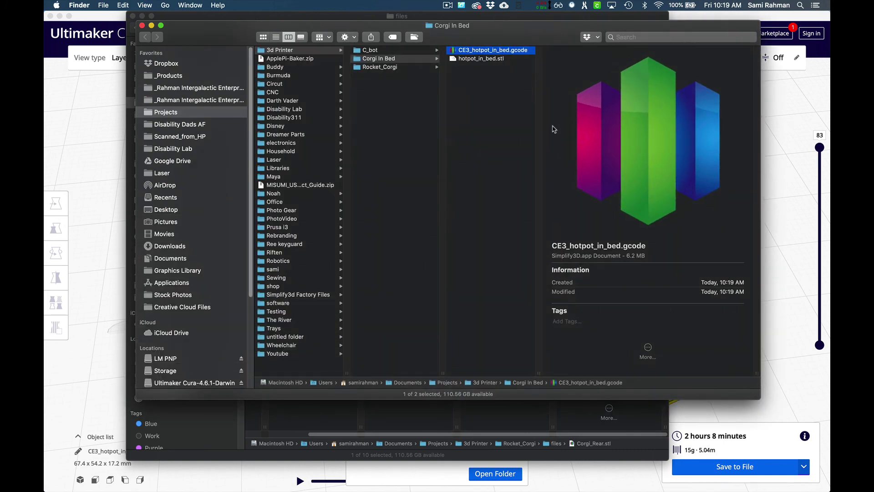
click(501, 59)
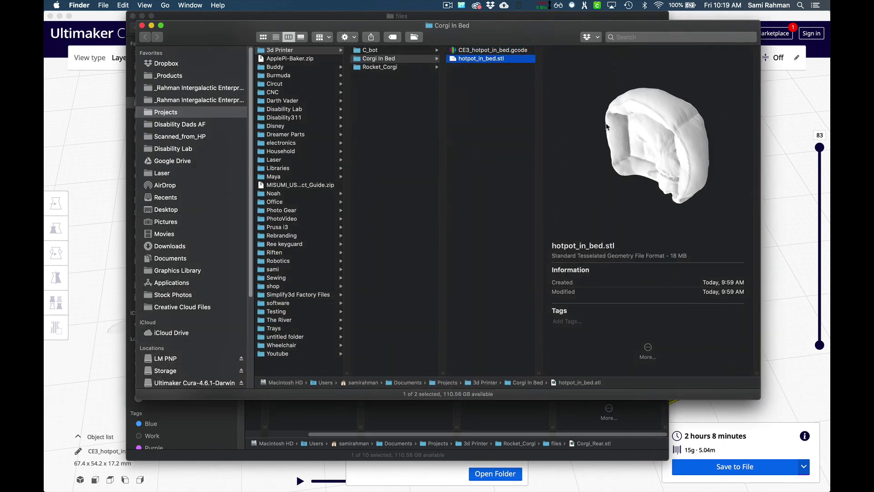
drag(607, 127, 546, 84)
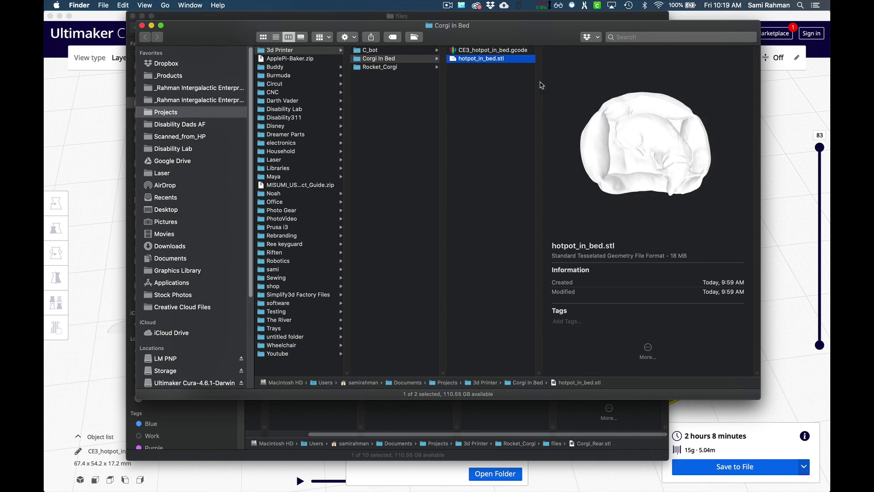
click(476, 51)
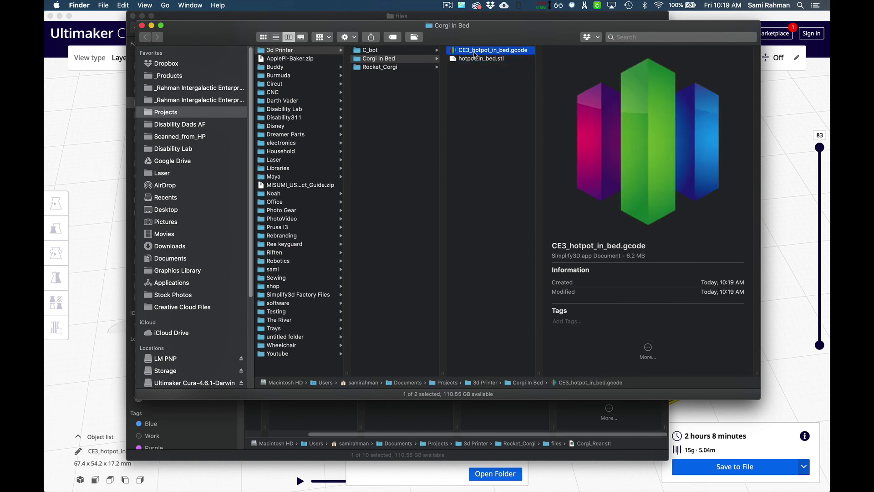